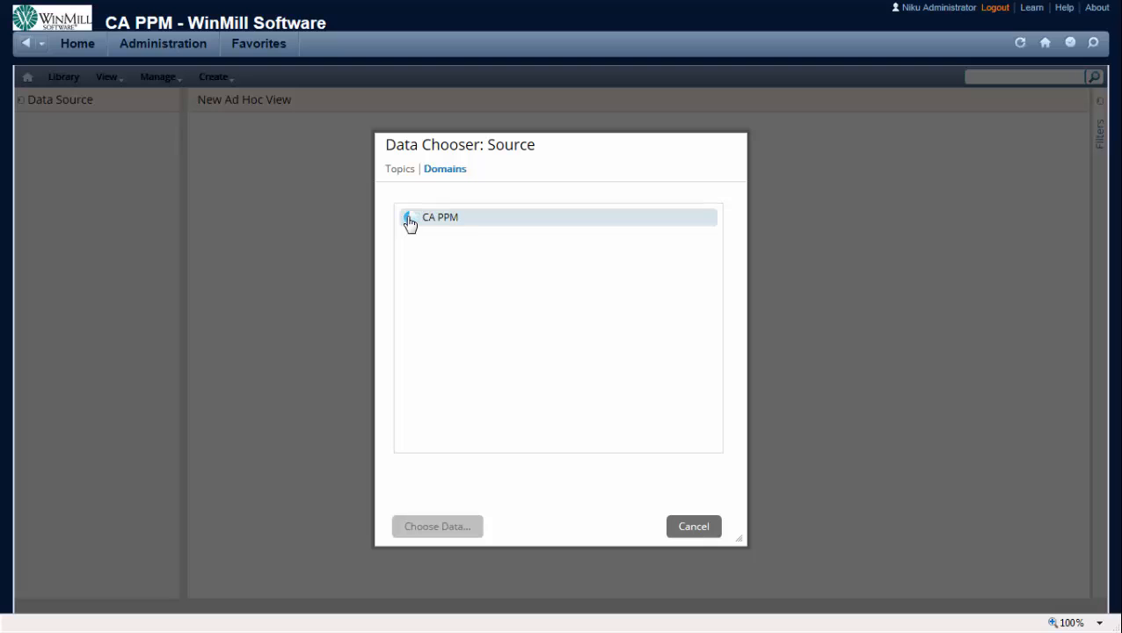
Choose the Time Management domain under CA PPM as the data source for the new ad hoc view.
click(426, 241)
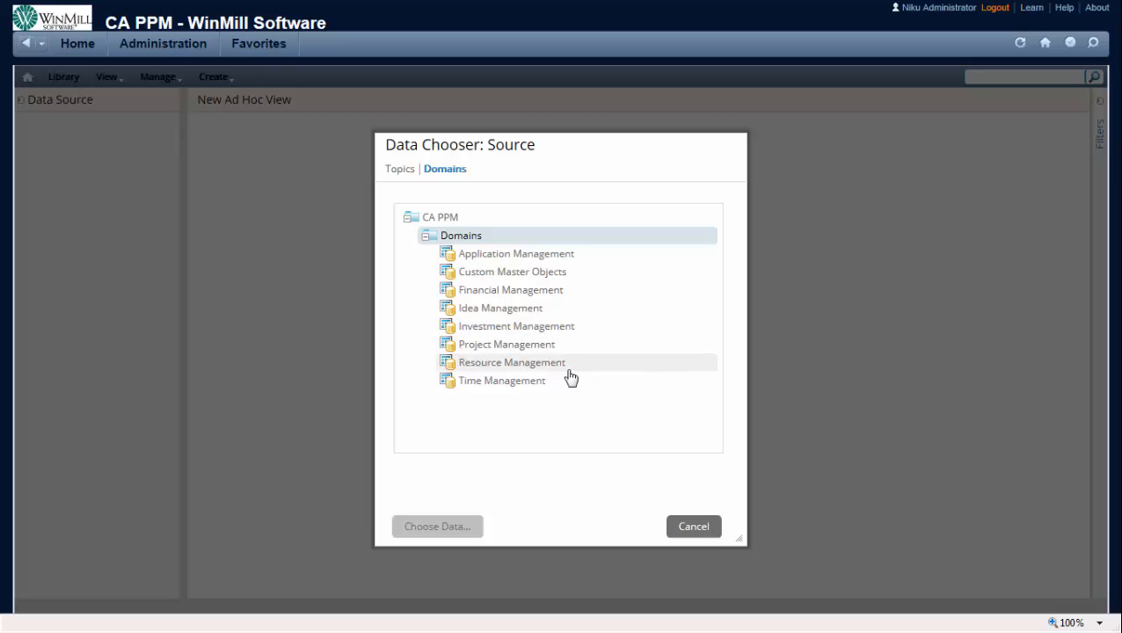
click(512, 388)
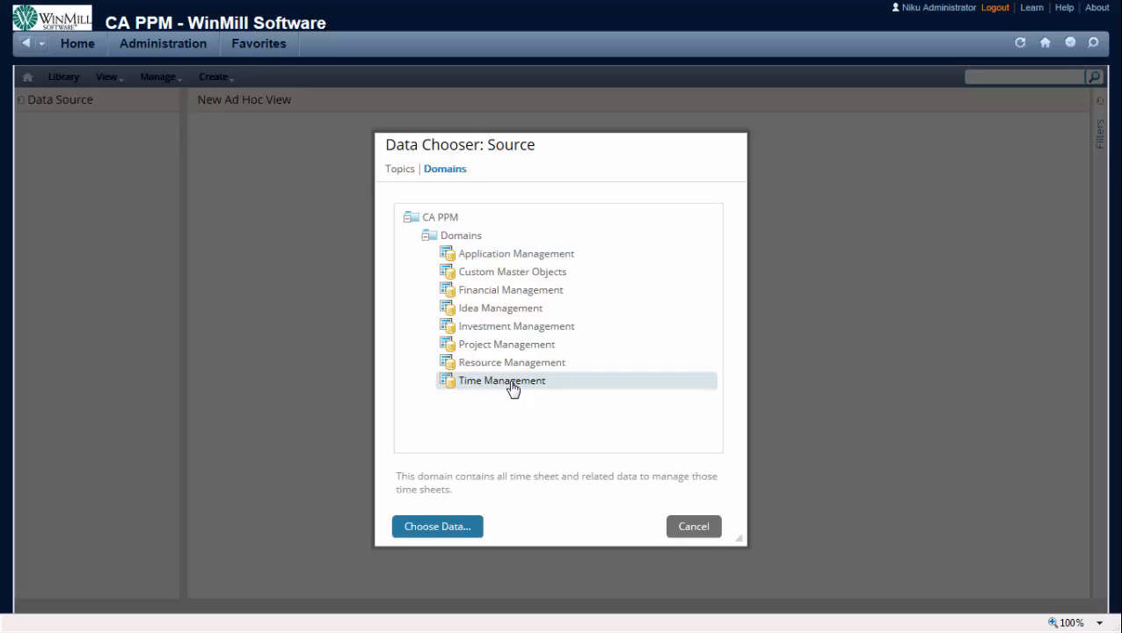
click(425, 532)
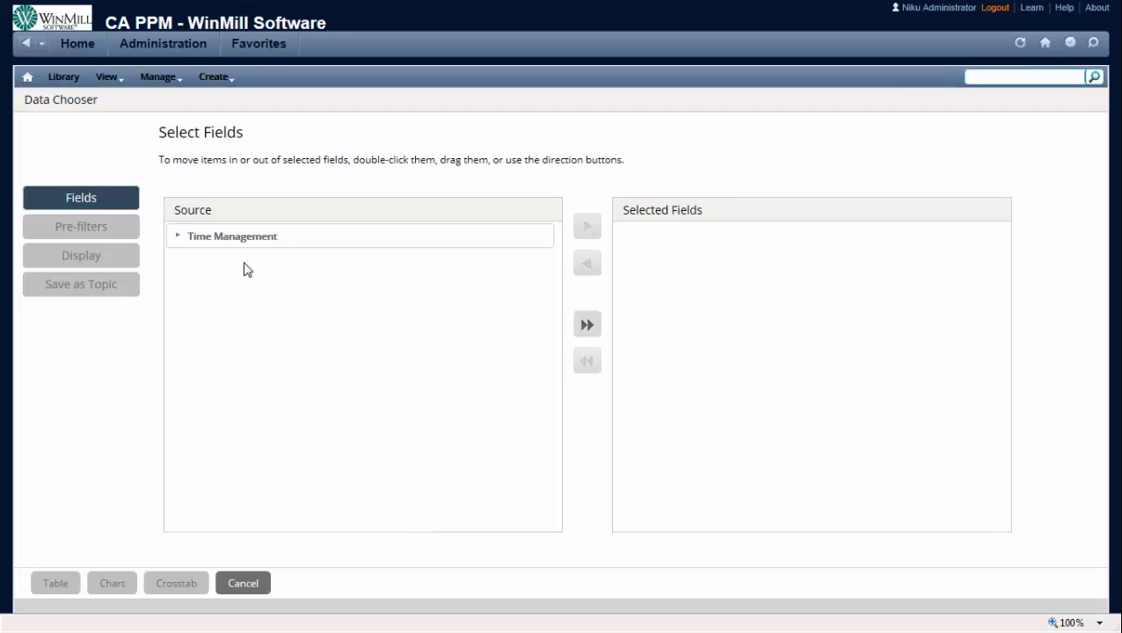
Add the Resource Name field from the Resources group of Time Management to the selected fields.
click(180, 239)
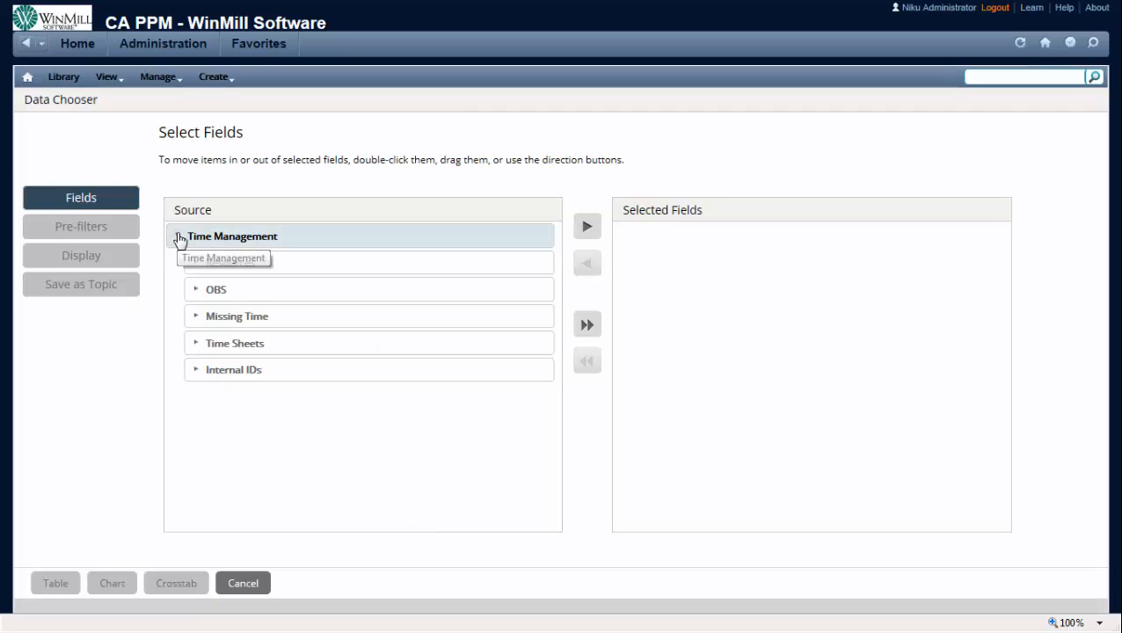
click(198, 262)
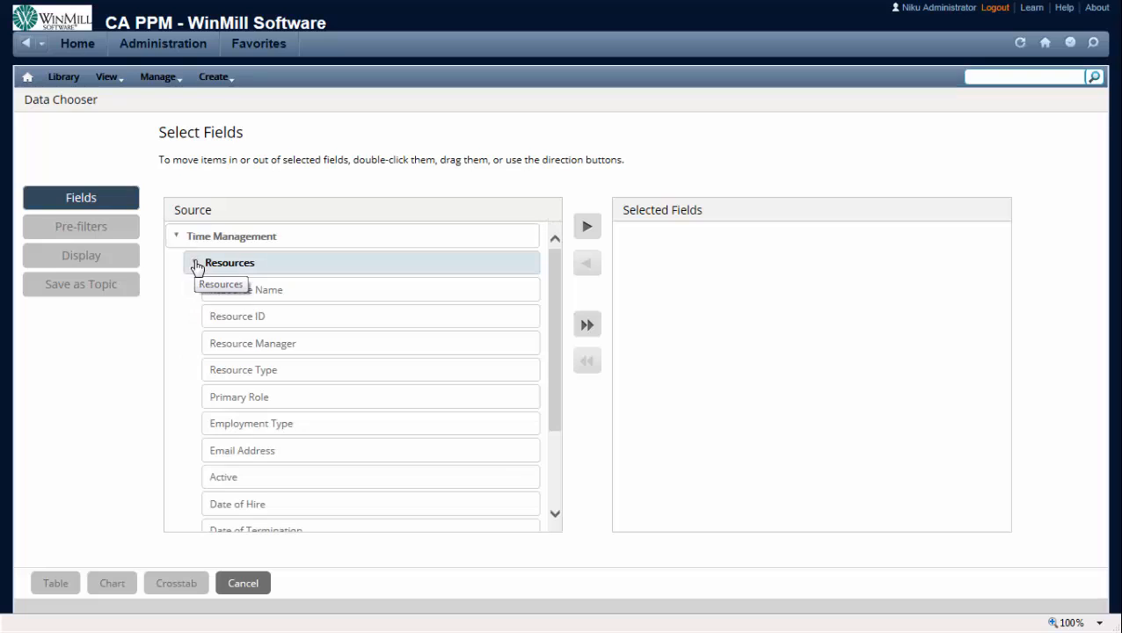
double_click(287, 293)
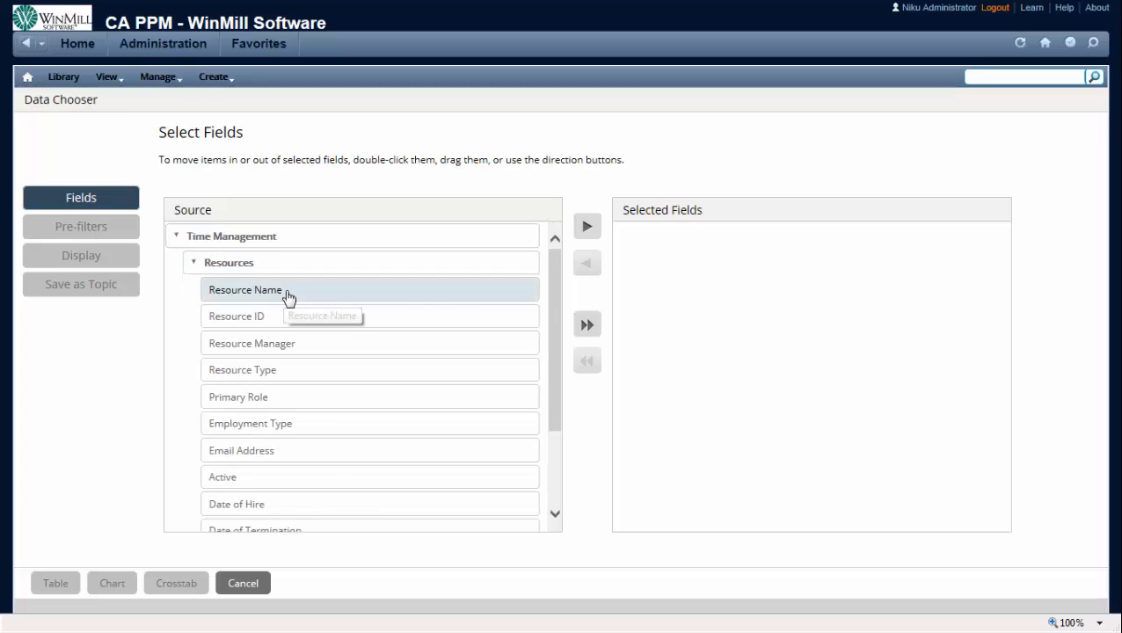
Add Investment Name, Task Name, Date Worked and Time Entry Hours from the Time Sheets' Time Entries group to the selected fields.
drag(550, 294, 549, 410)
click(195, 491)
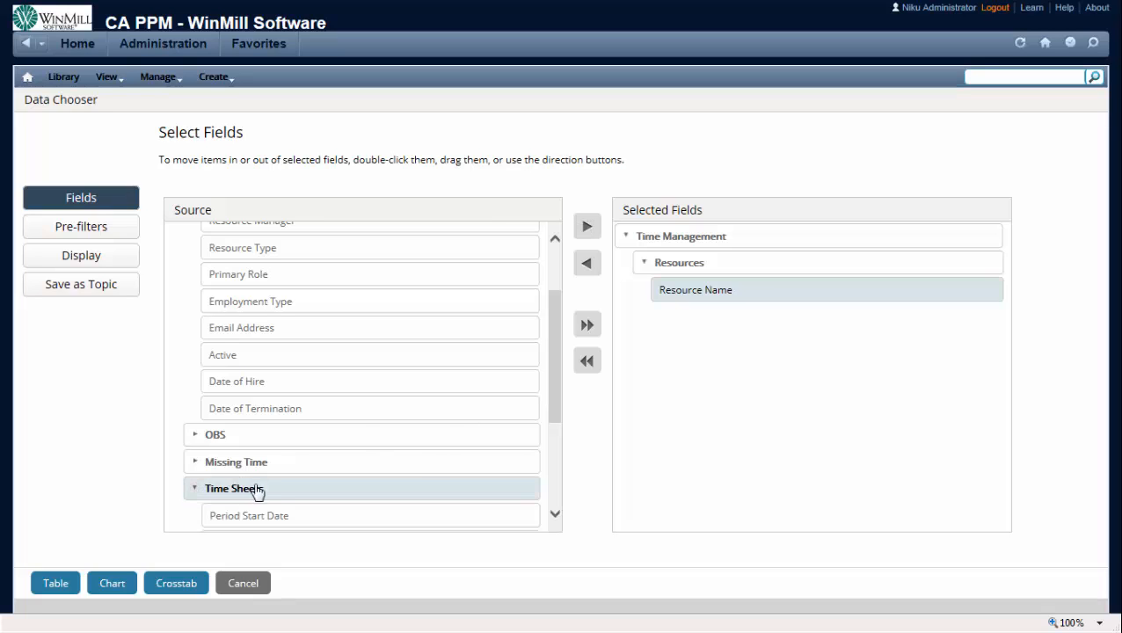
click(558, 491)
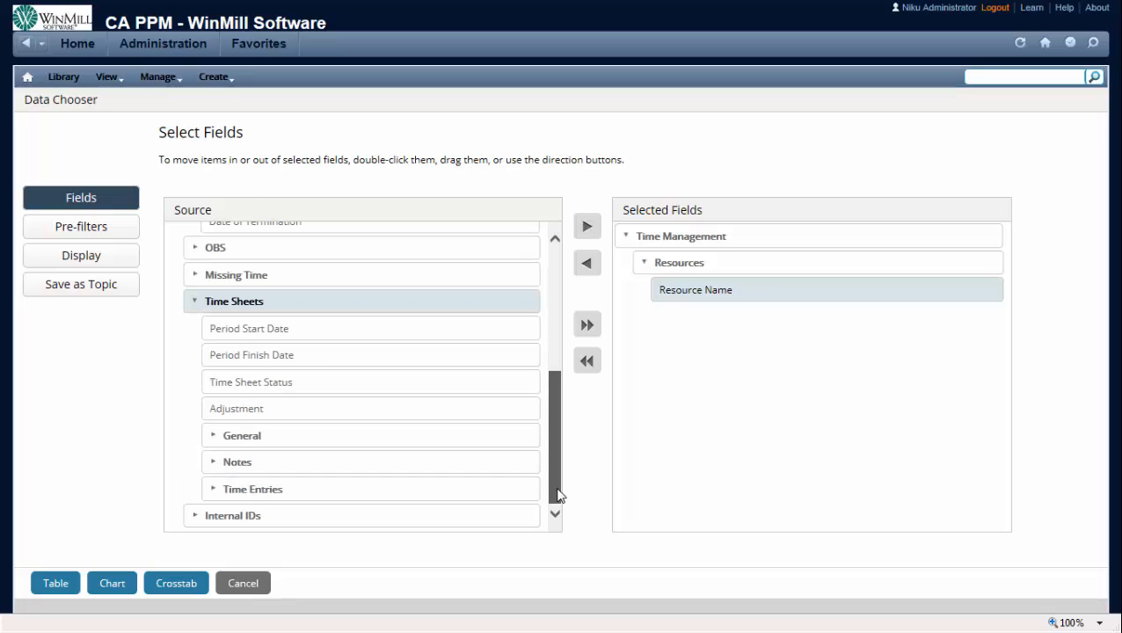
click(215, 493)
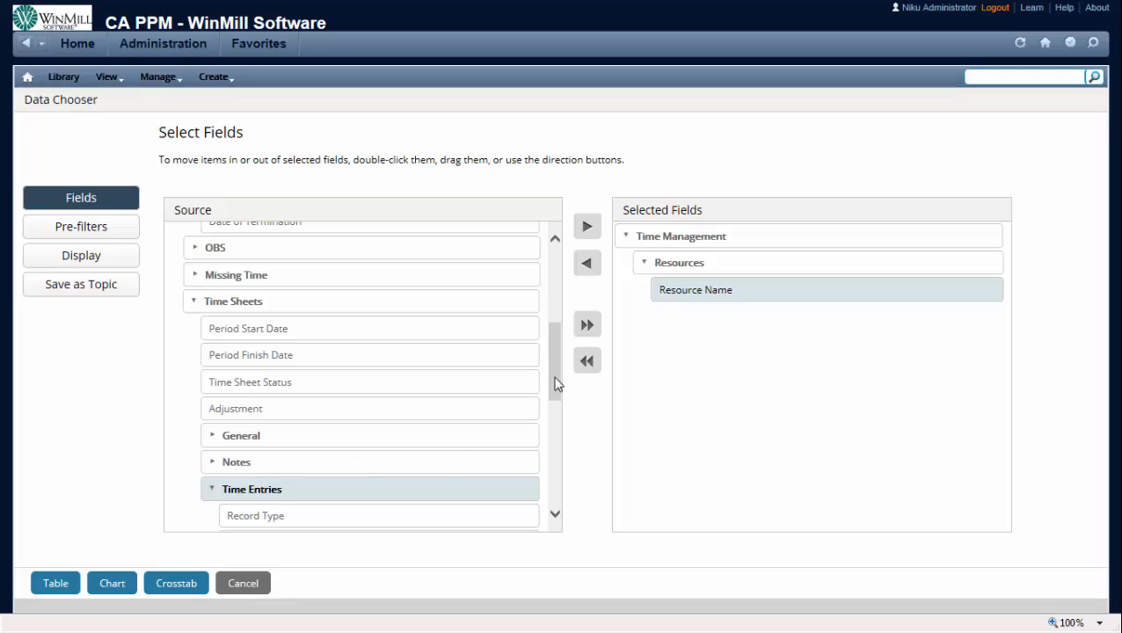
drag(556, 381, 556, 456)
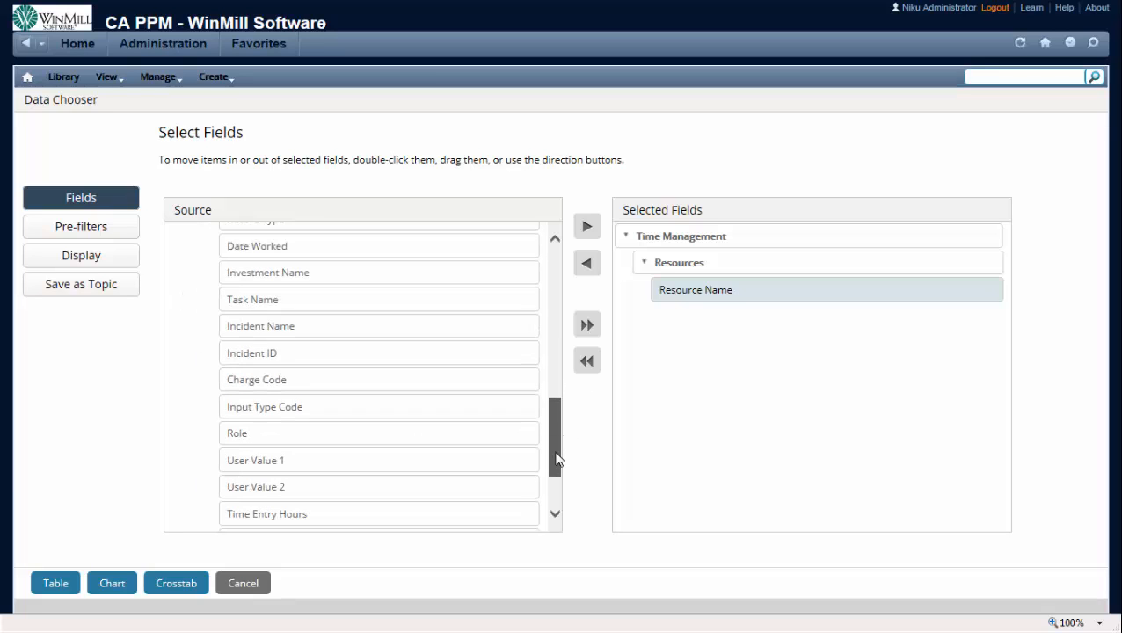
double_click(255, 271)
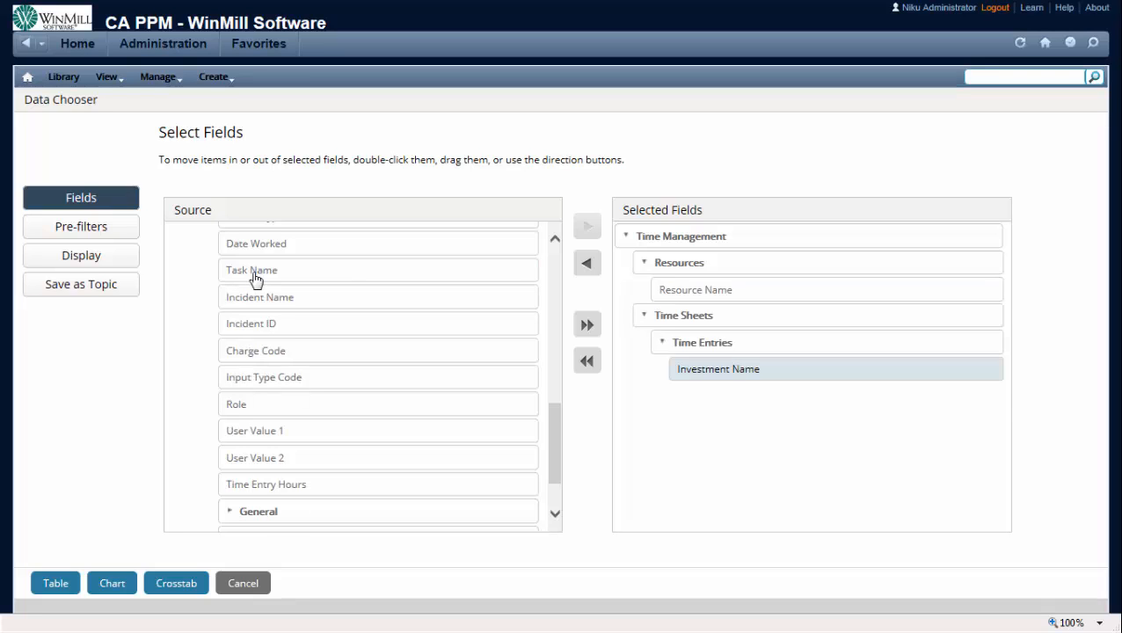
double_click(255, 274)
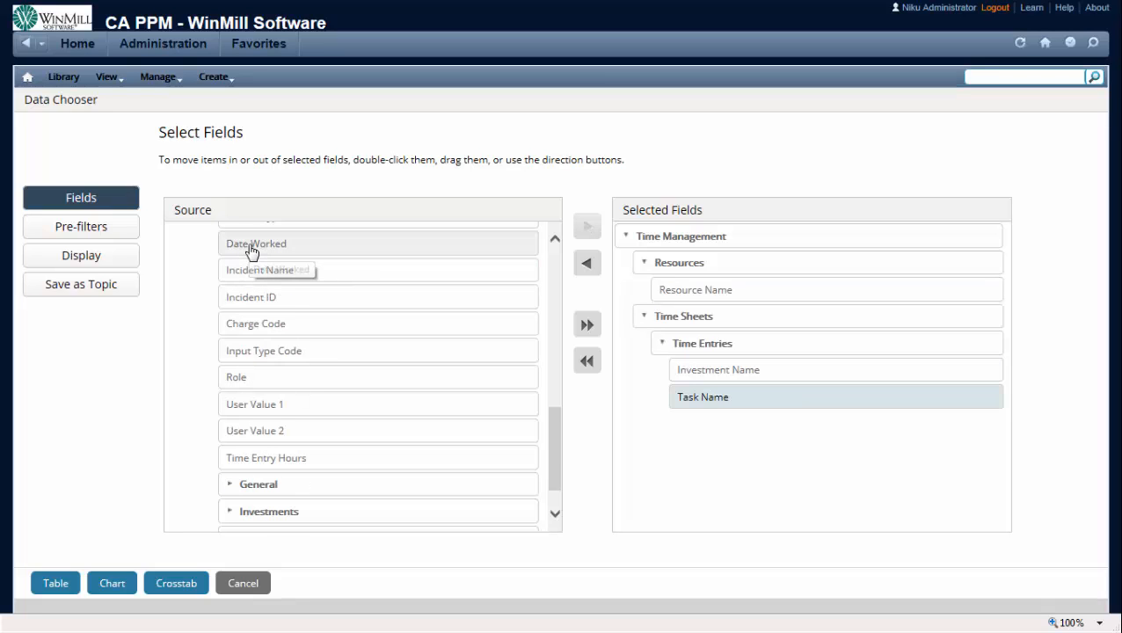
double_click(253, 245)
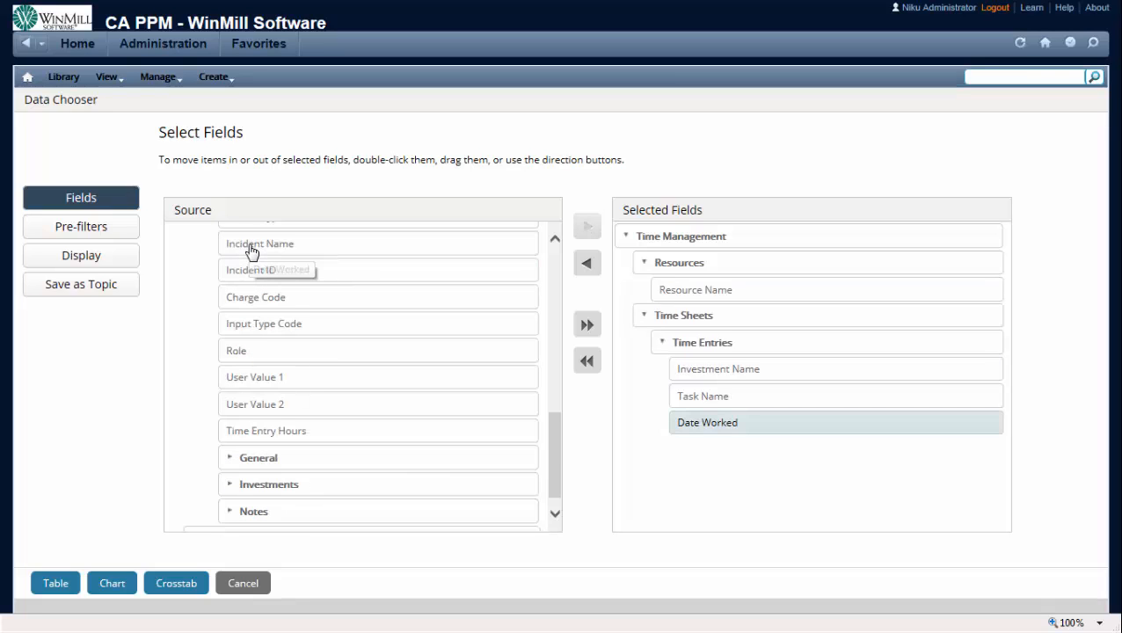
double_click(265, 431)
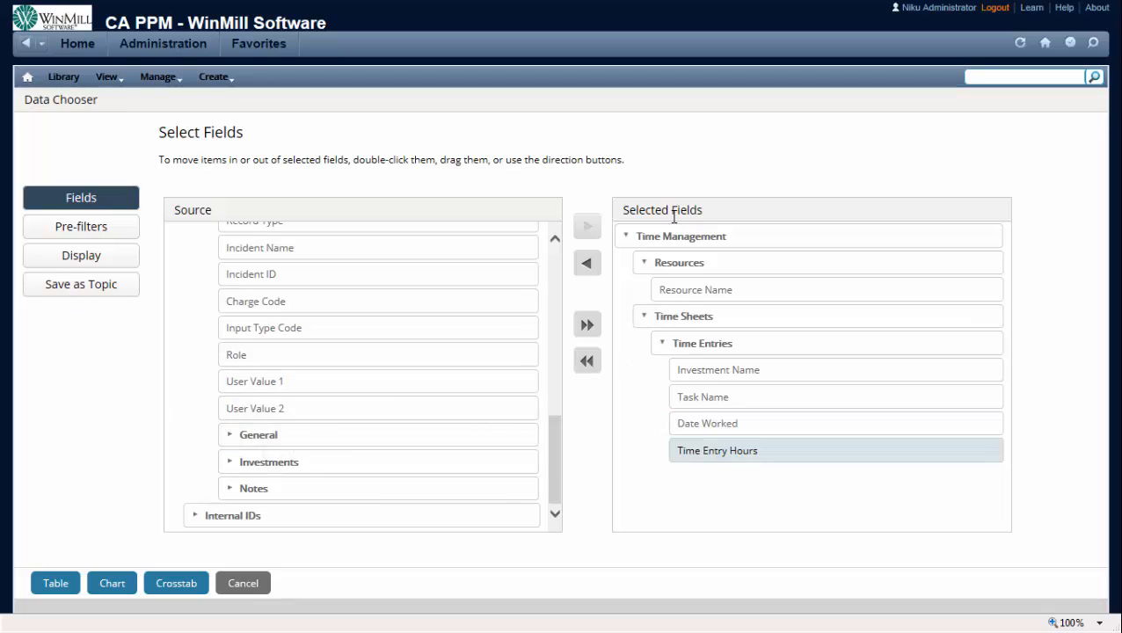
Create a table view from the selected fields and add Resource Name and Investment Name as columns.
click(50, 586)
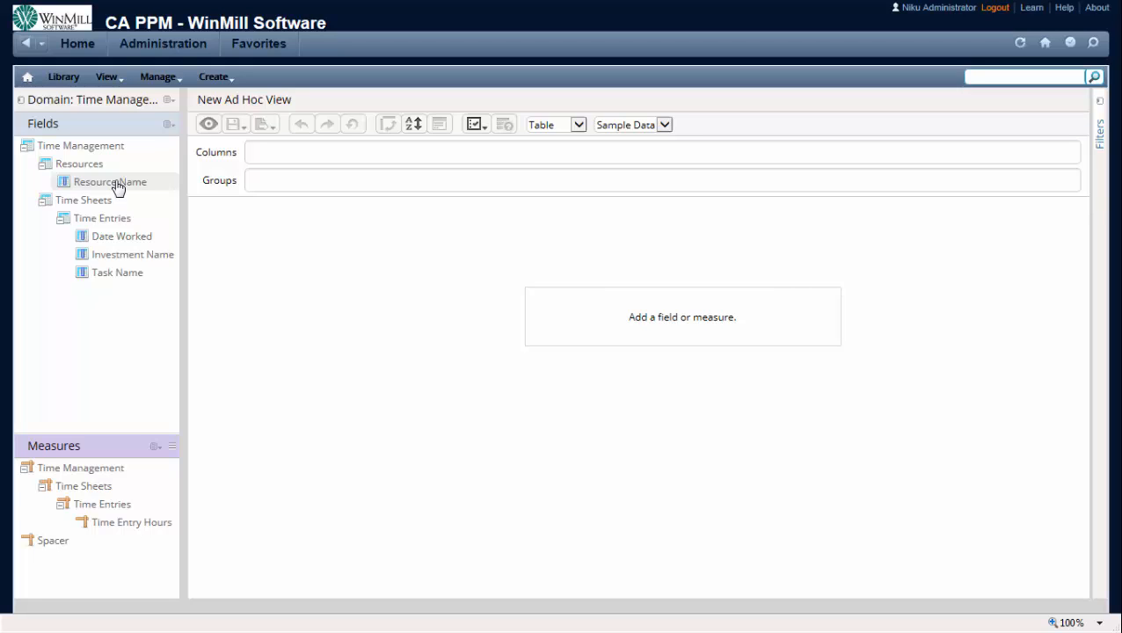
double_click(116, 188)
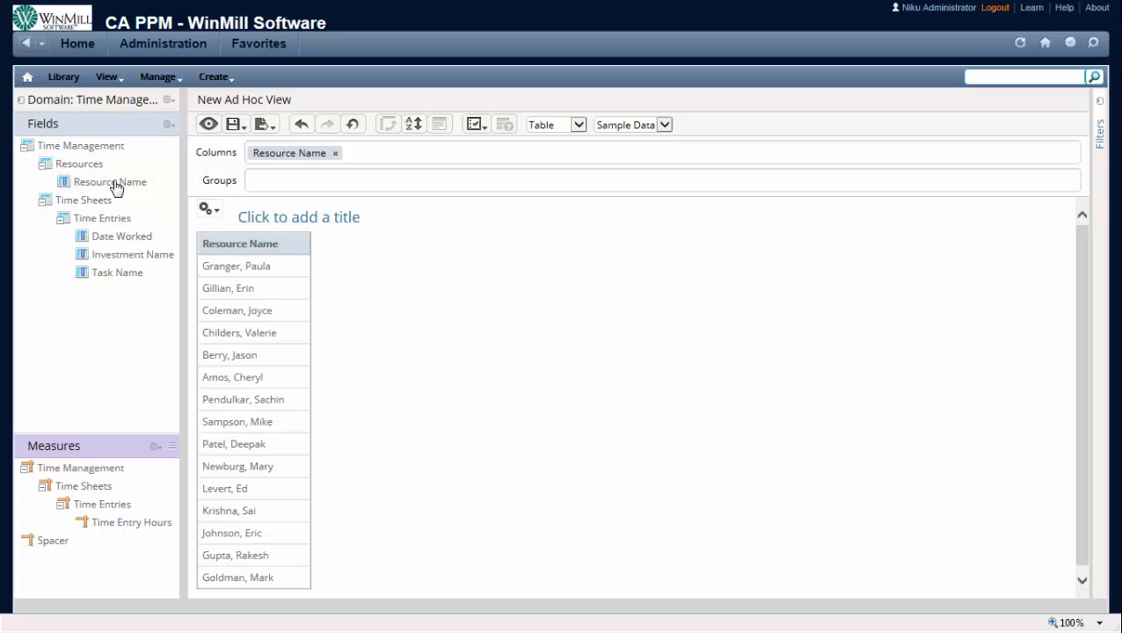
click(121, 261)
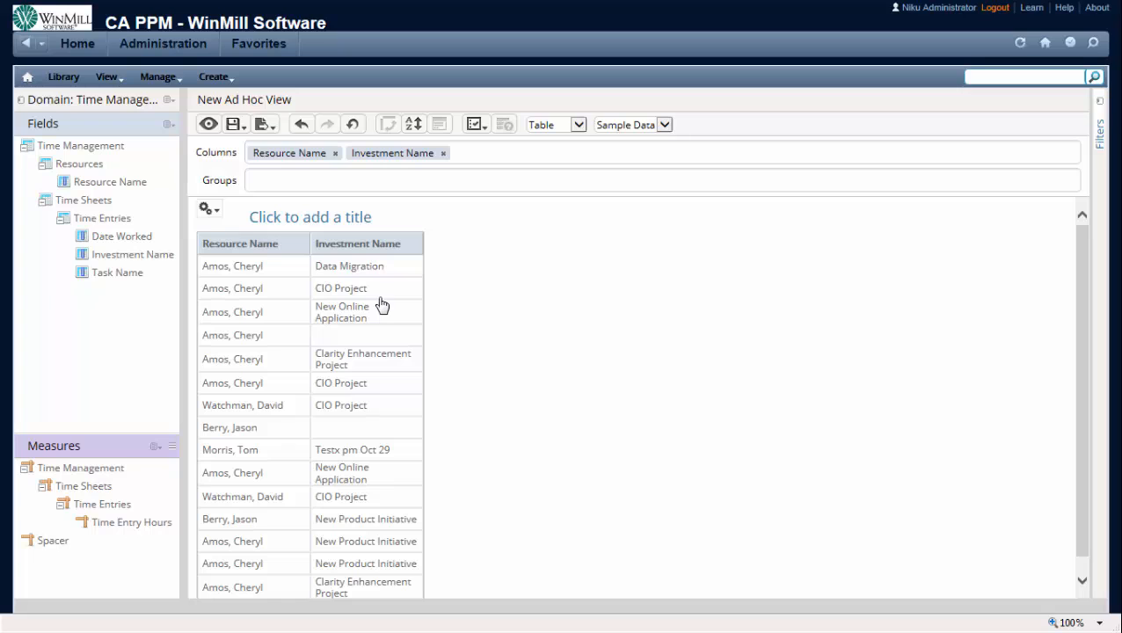
click(396, 304)
click(665, 125)
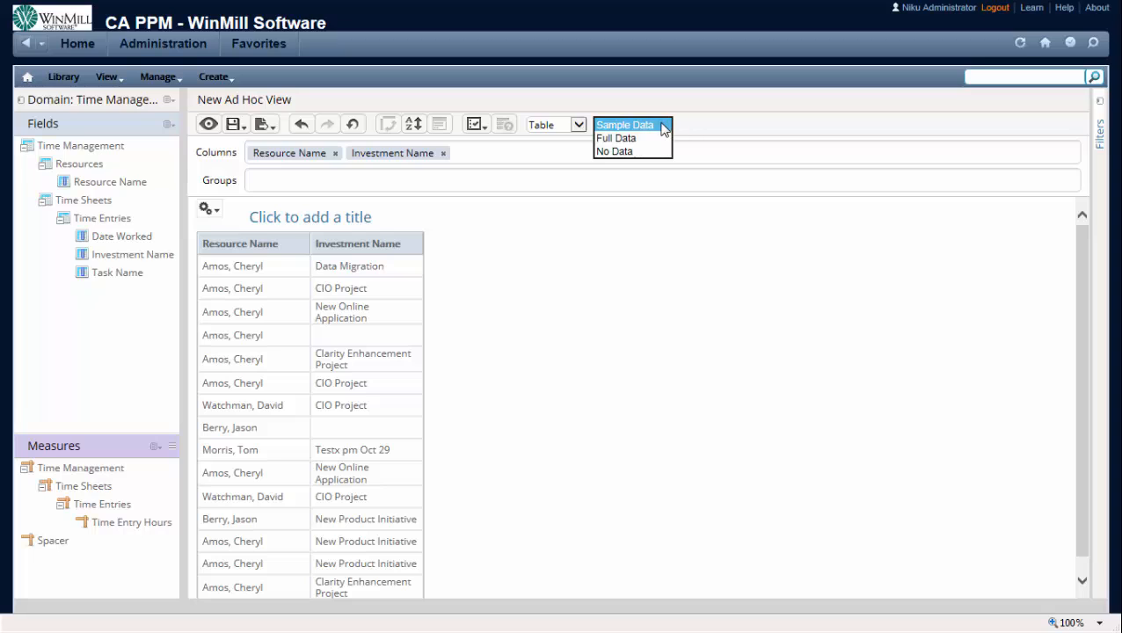
click(663, 127)
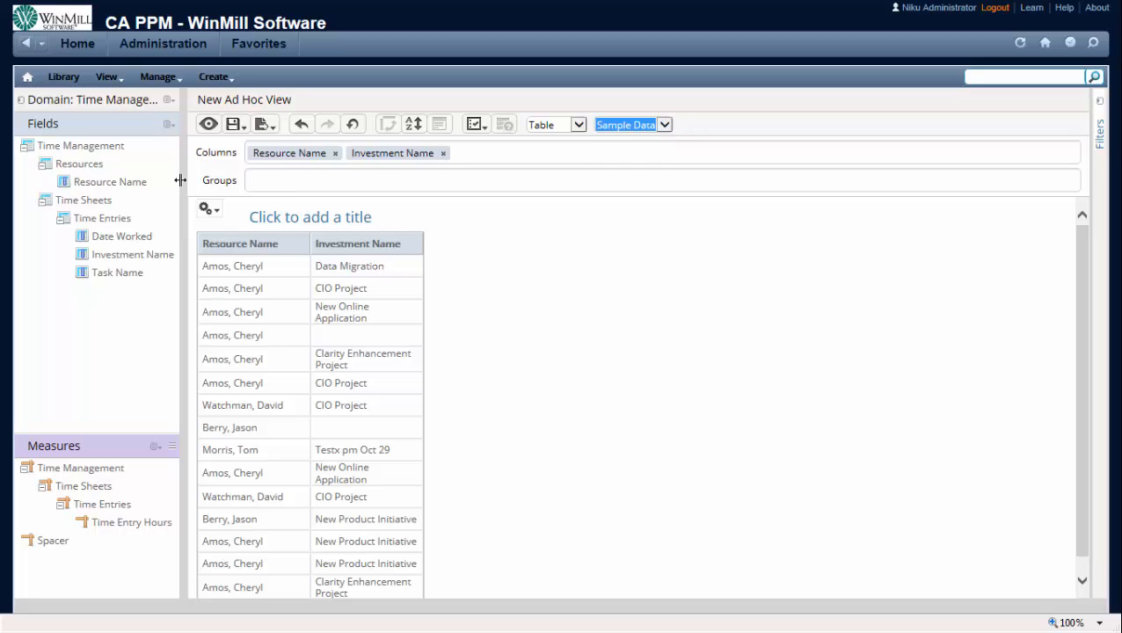
Add Task Name, Date Worked and Time Entry Hours as columns, and move Resource Name from the columns to the groups.
click(113, 279)
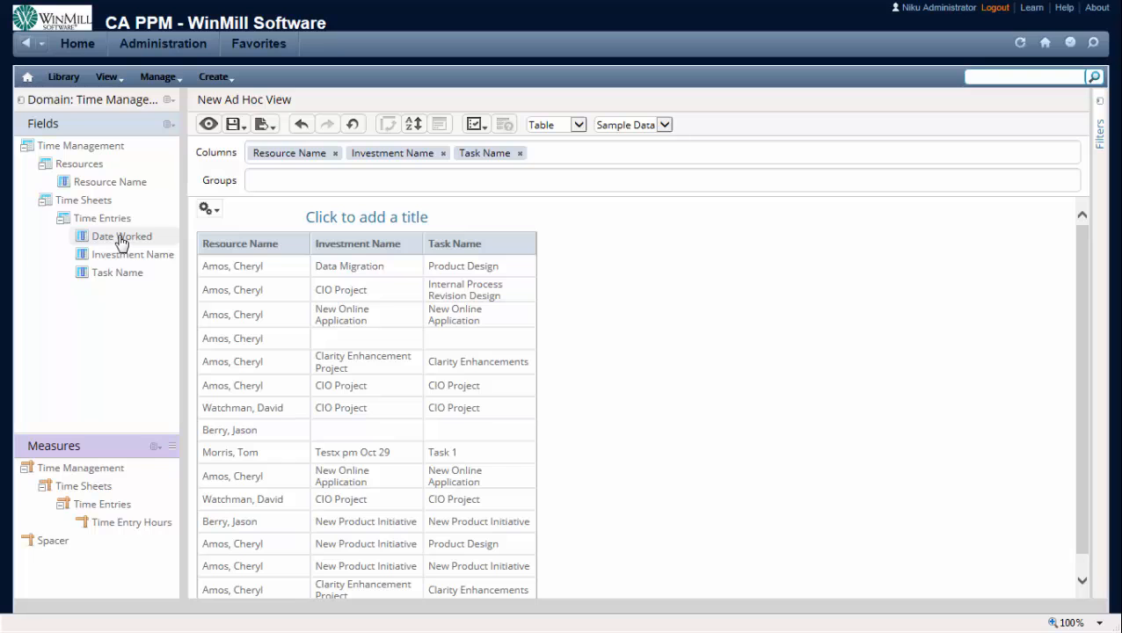
double_click(121, 237)
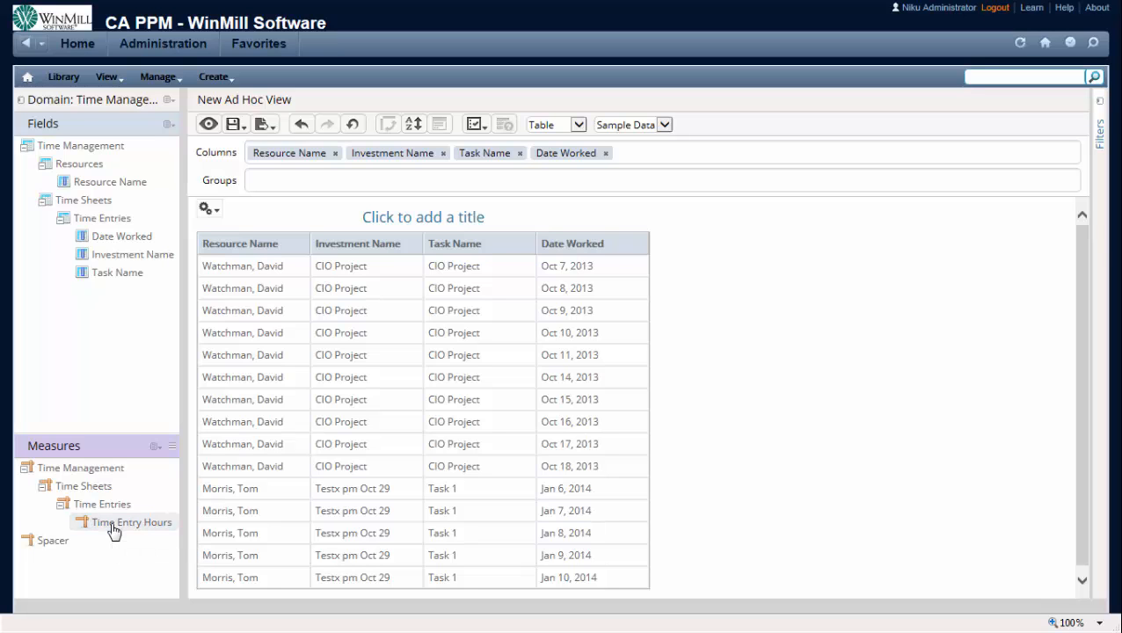
double_click(113, 530)
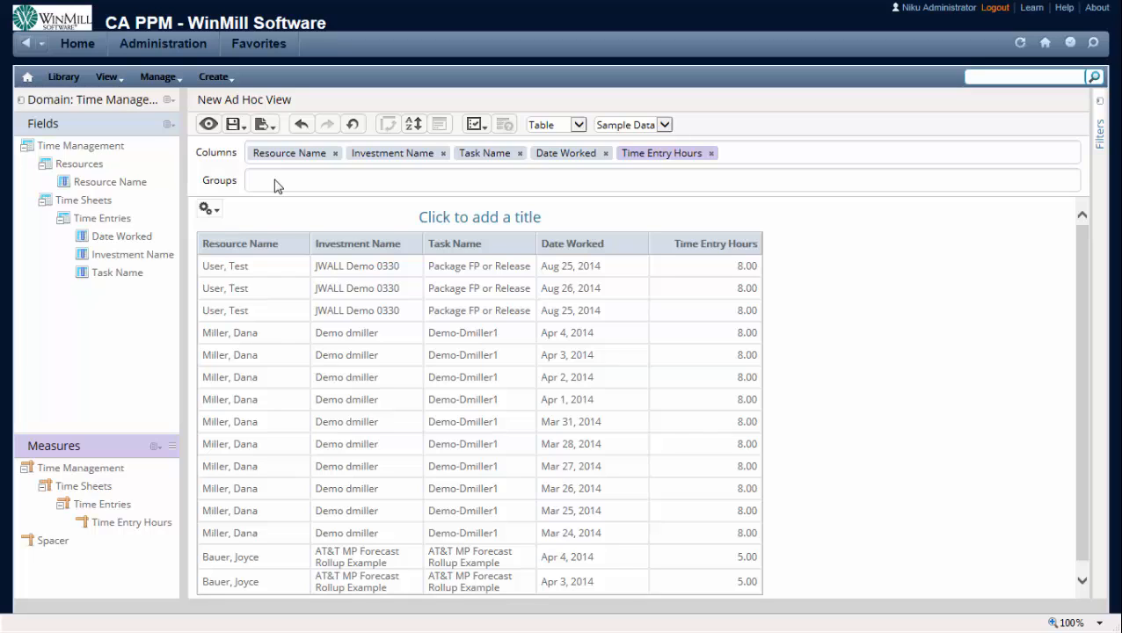
drag(275, 156, 276, 187)
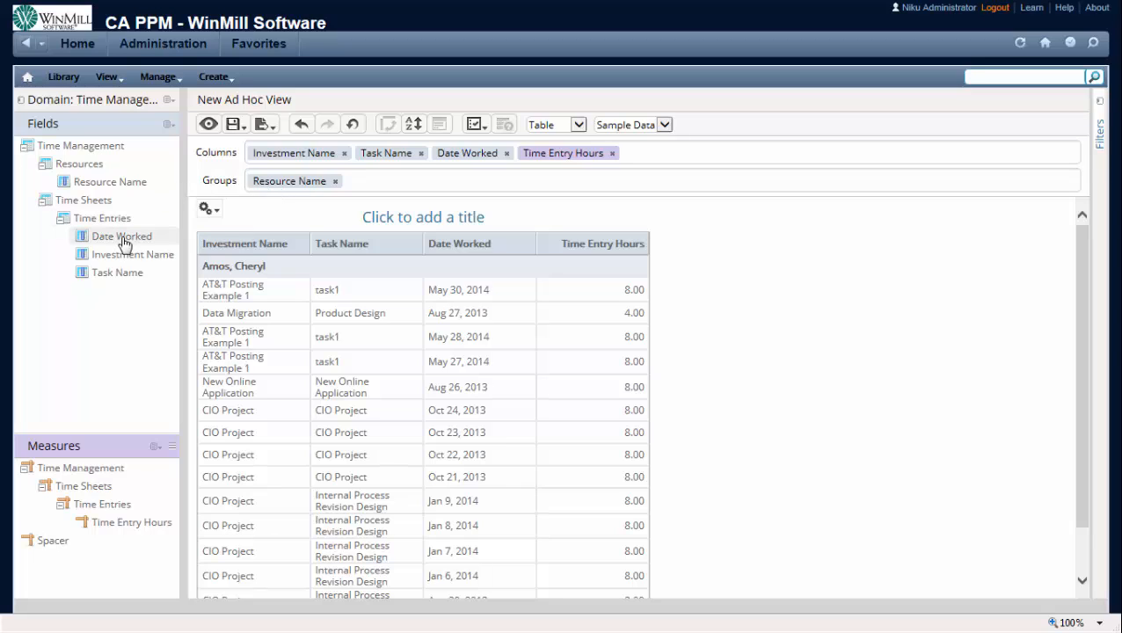
Create a filter on Date Worked with the "is between" operator.
click(124, 244)
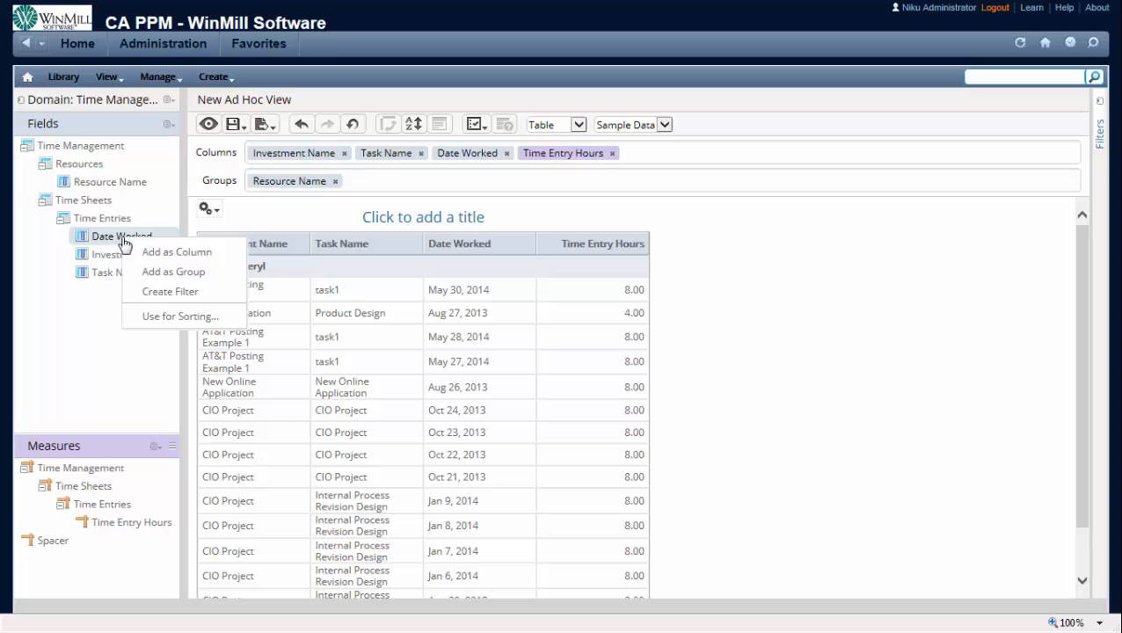
click(160, 295)
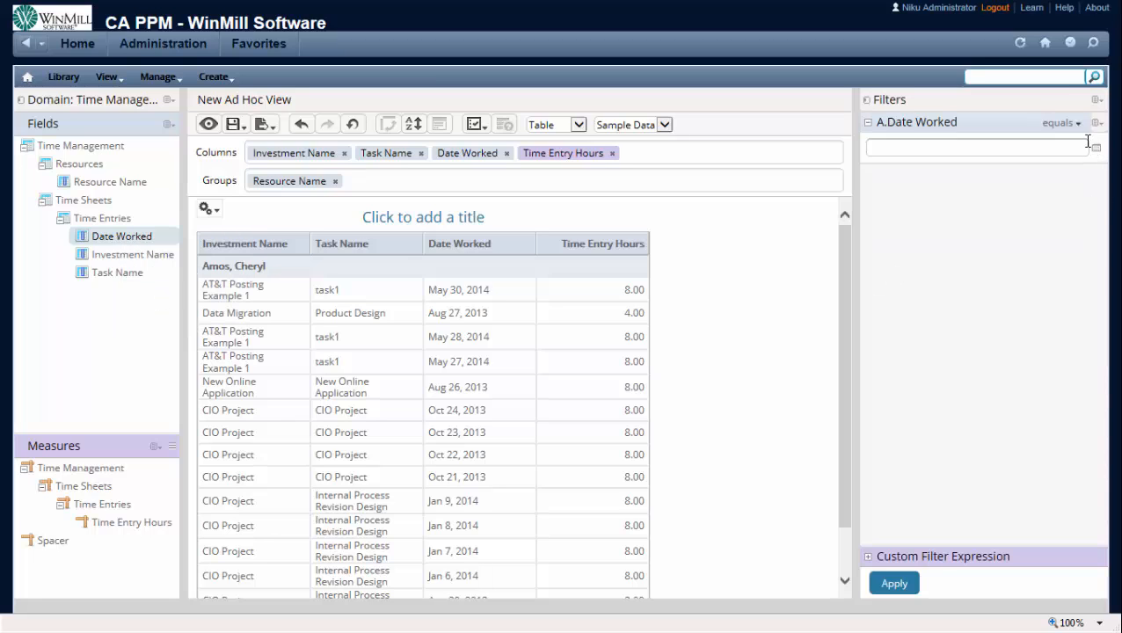
click(1079, 125)
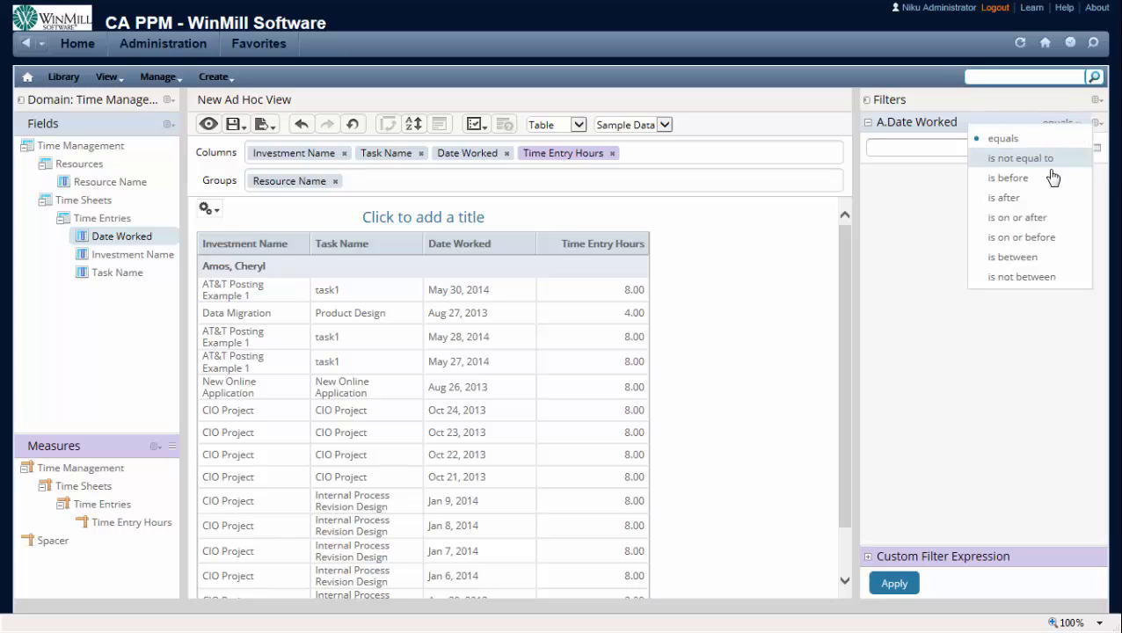
click(1018, 261)
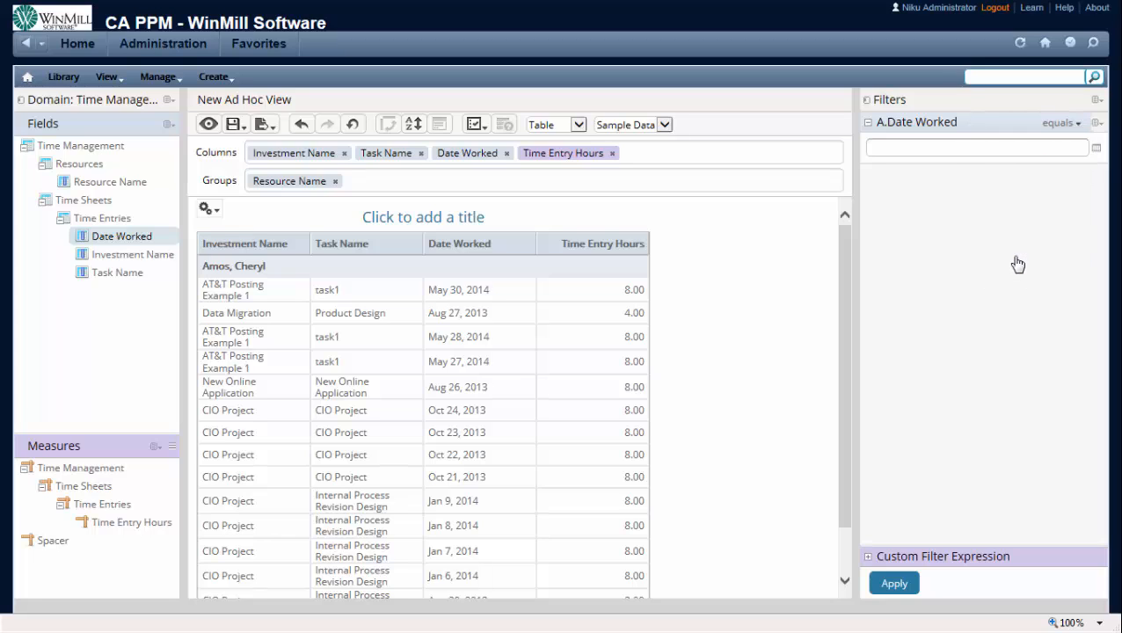
Set the Date Worked filter range from 2014-01-01 to 2014-03-30 and apply it.
click(905, 147)
text(2014-)
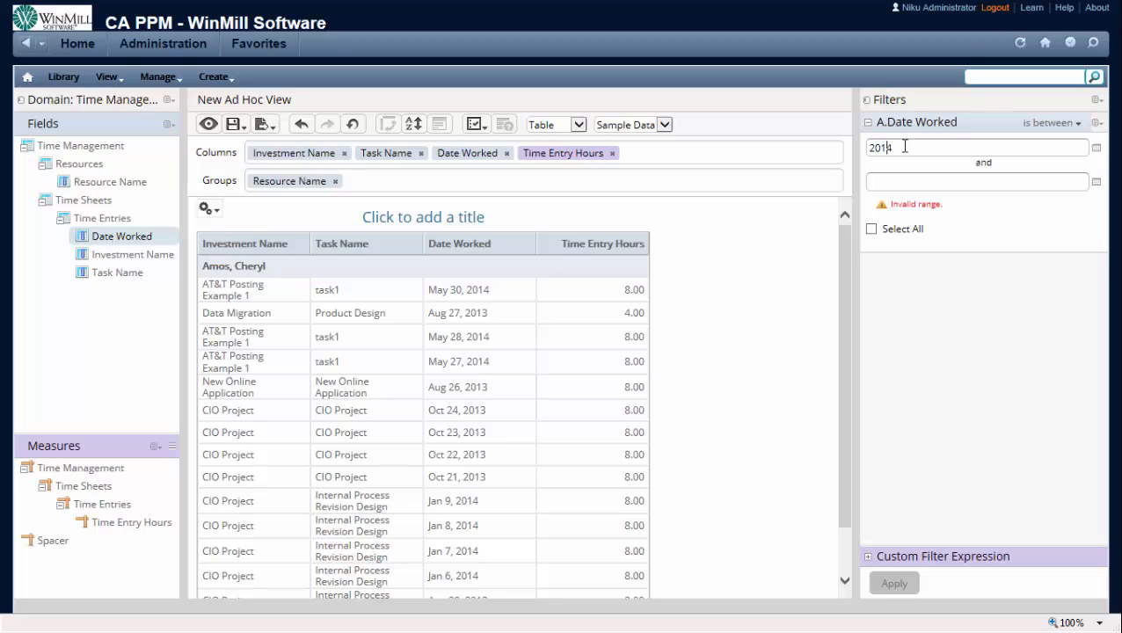
text(01-01)
click(902, 179)
click(902, 179)
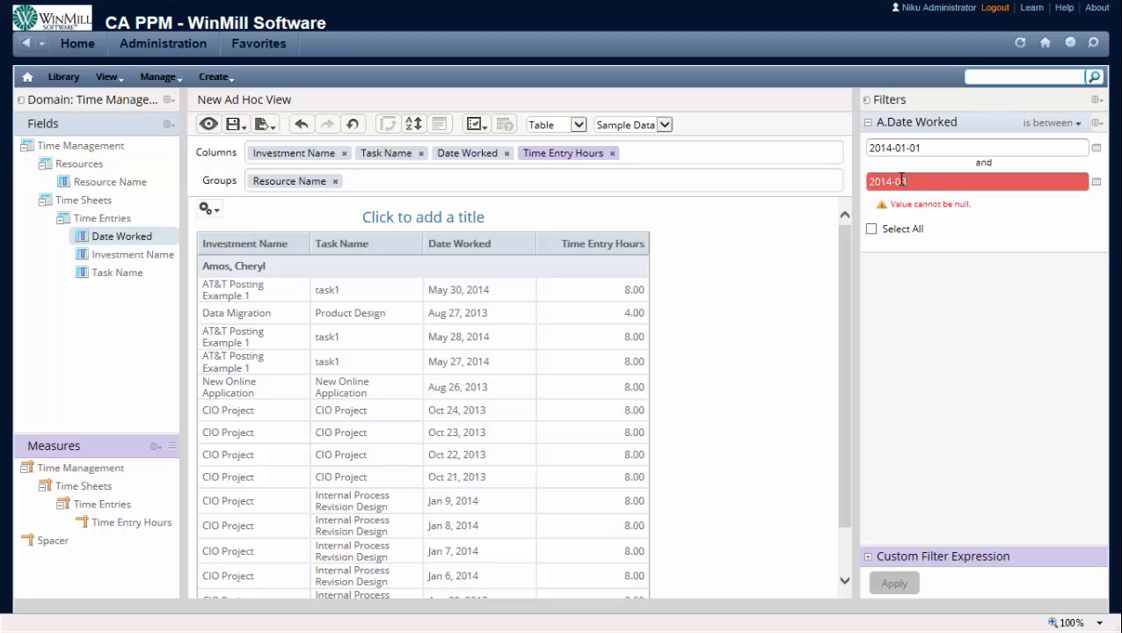
text(2014-06-30)
click(910, 308)
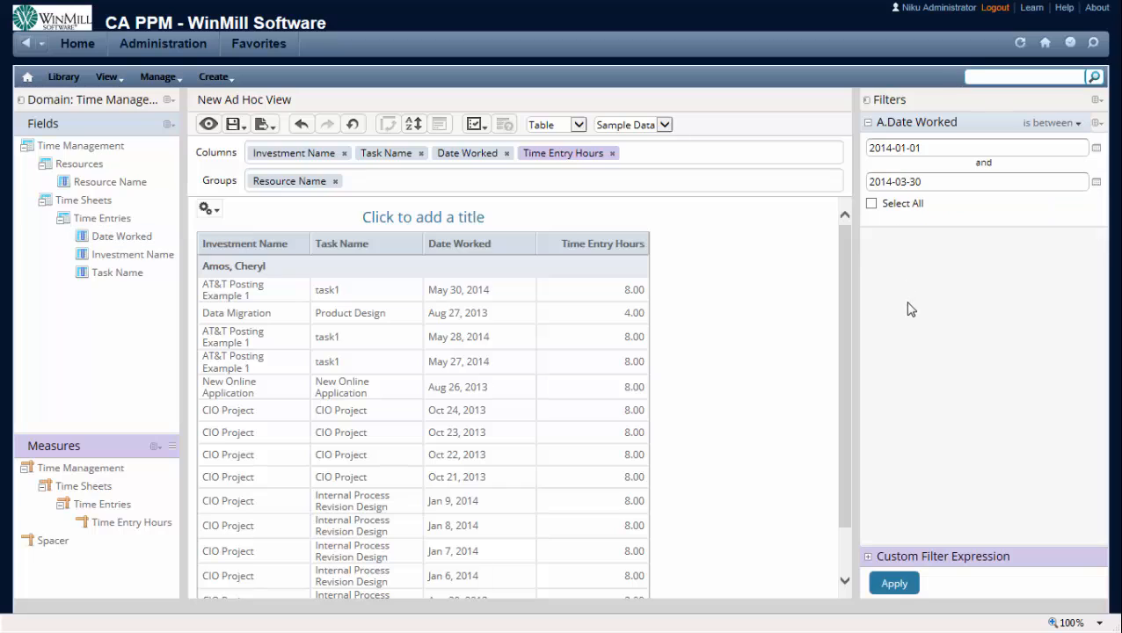
click(895, 583)
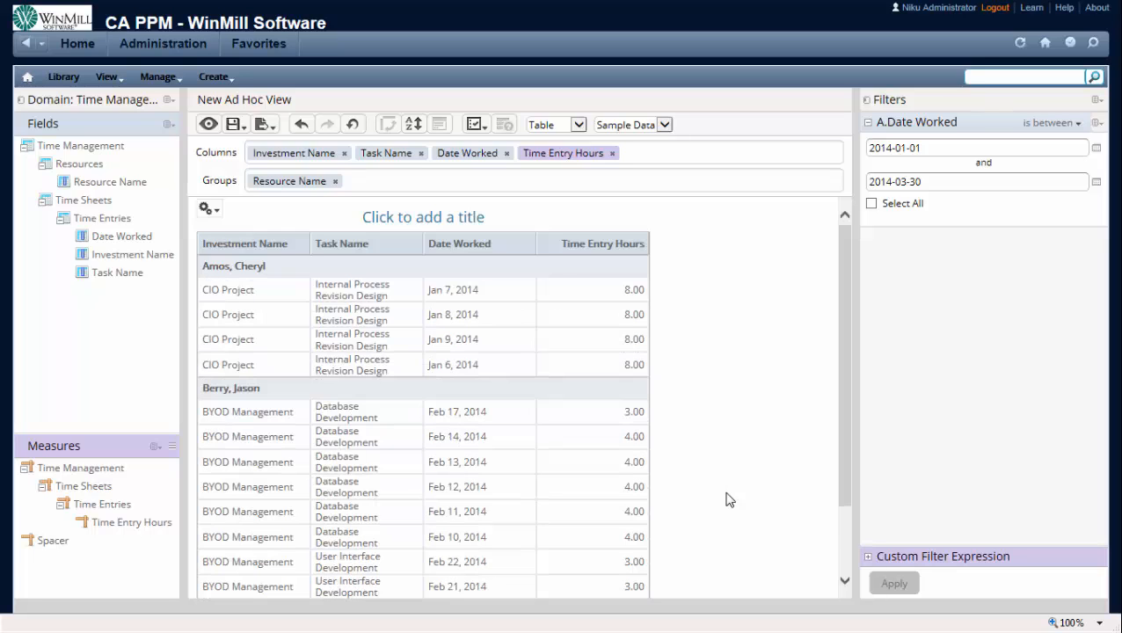
Create a Resource Name filter that equals a single resource's full name and apply it.
right_click(123, 187)
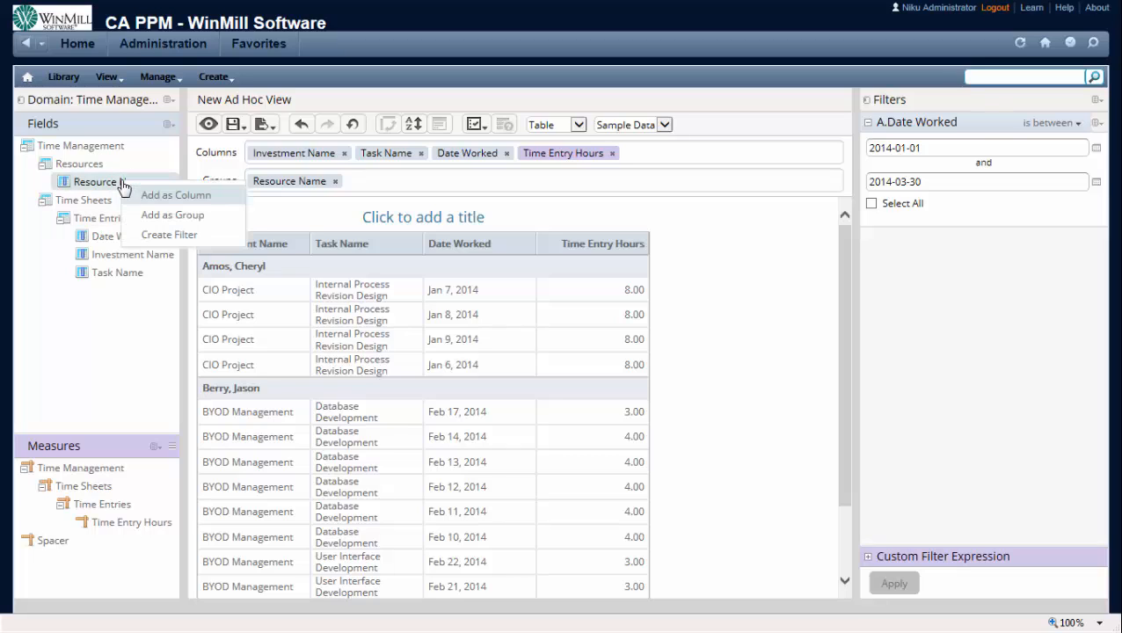
click(170, 239)
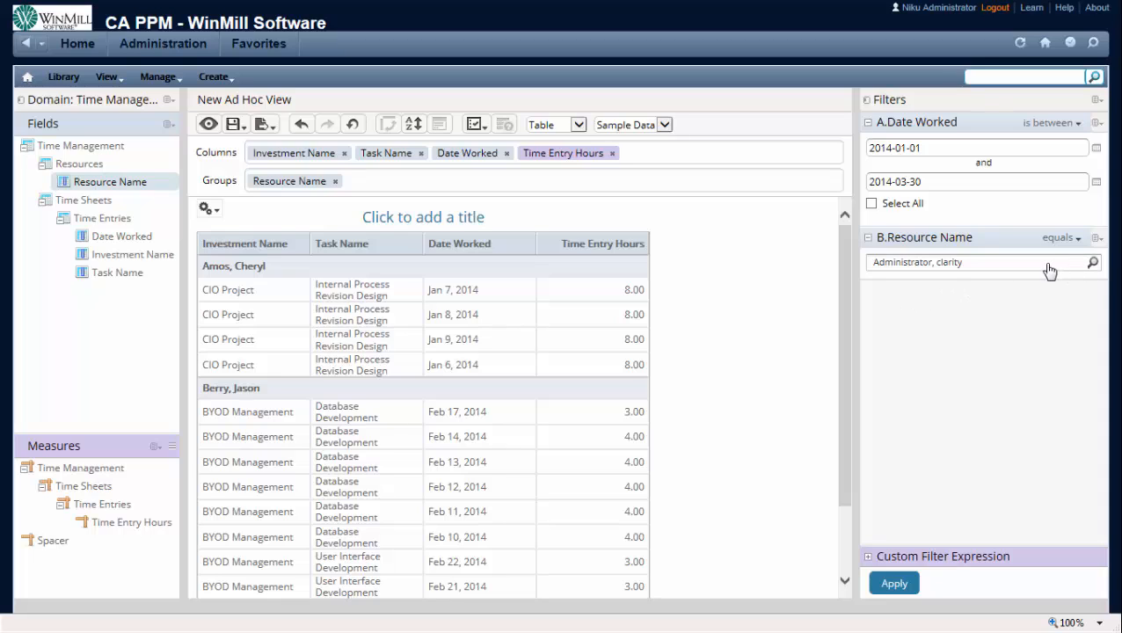
click(1051, 268)
drag(1098, 348, 1095, 473)
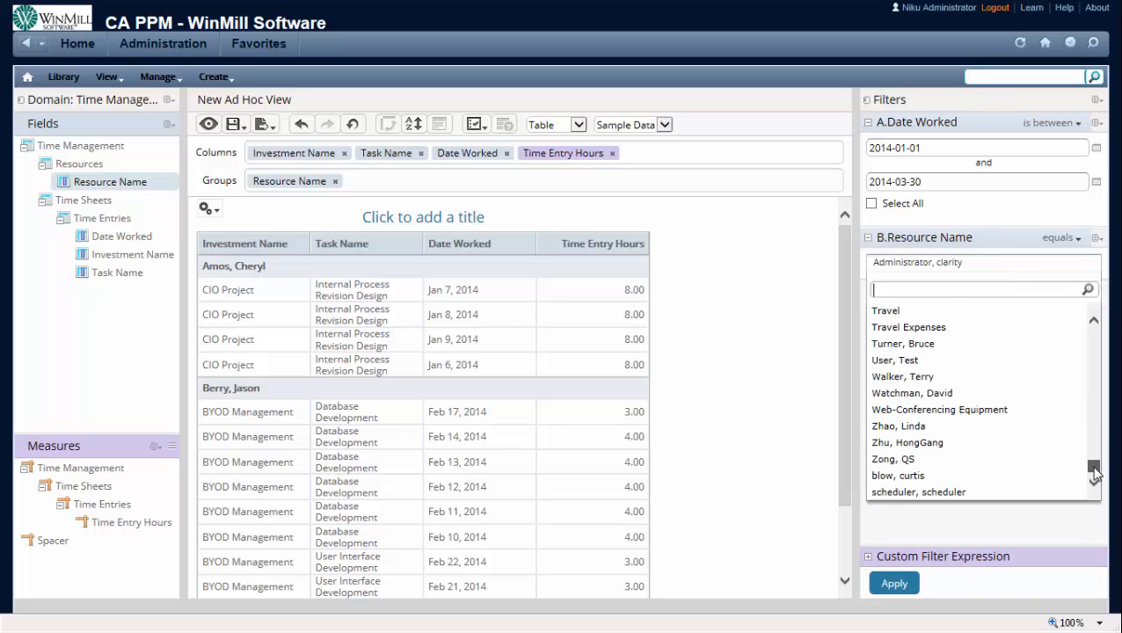
click(944, 396)
click(893, 586)
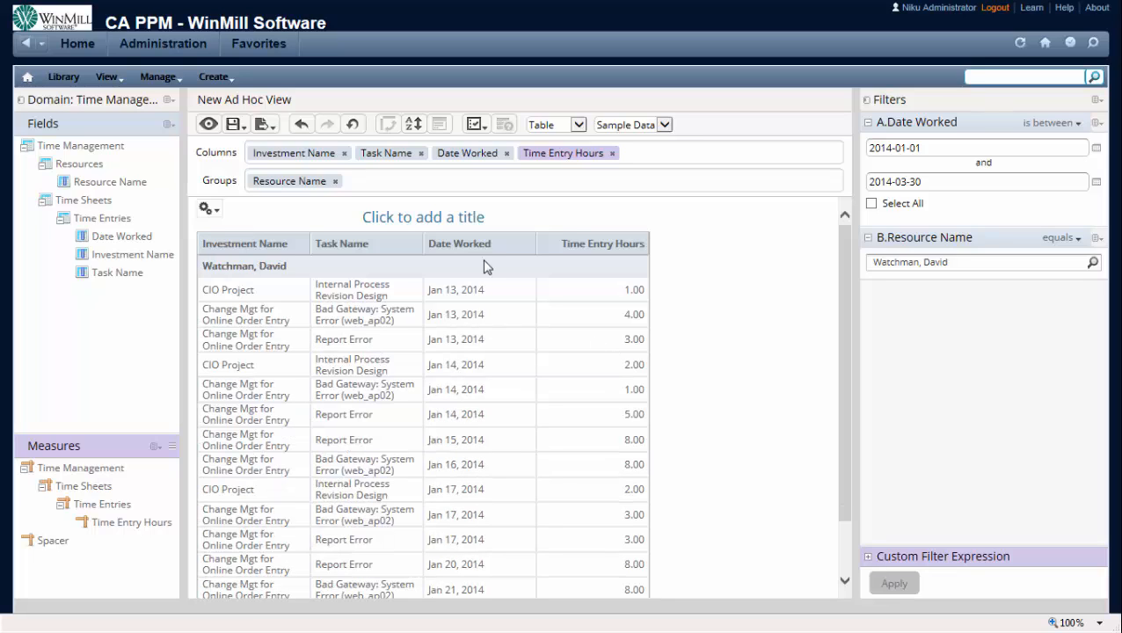
Title the ad hoc view "Timesheet Hours by Resource".
click(416, 222)
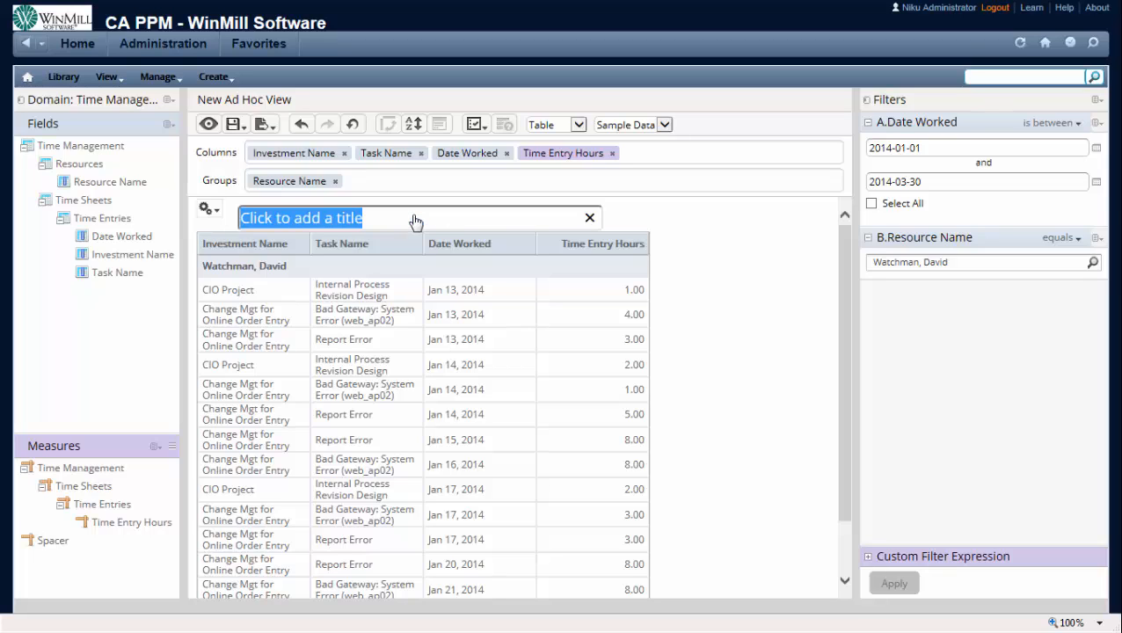
text(Timesheet)
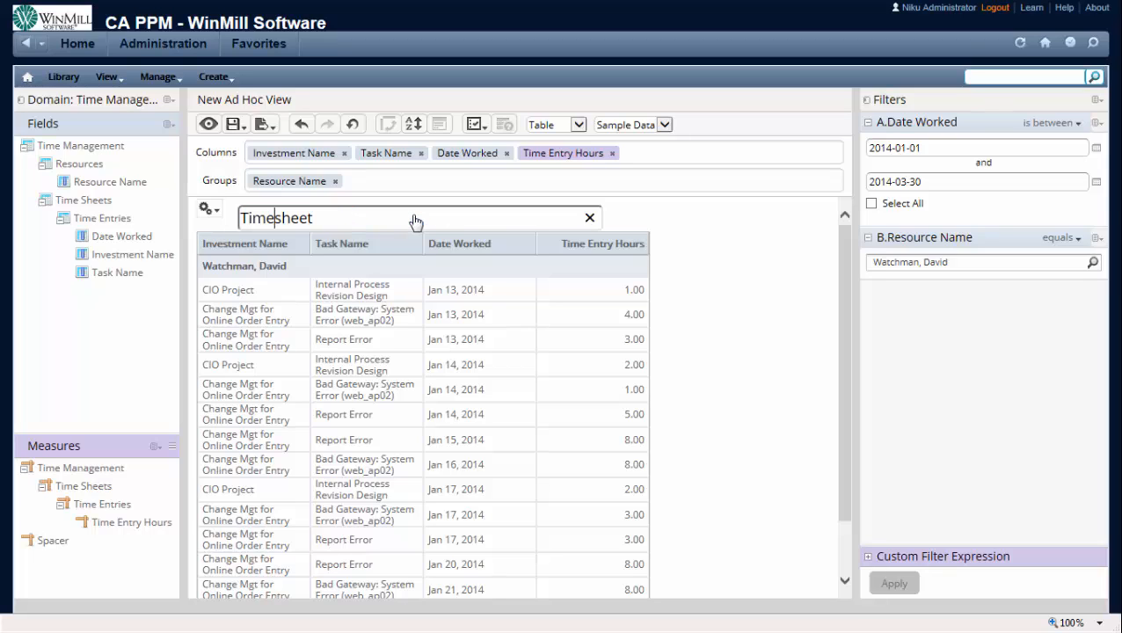
text( Hours by Resource)
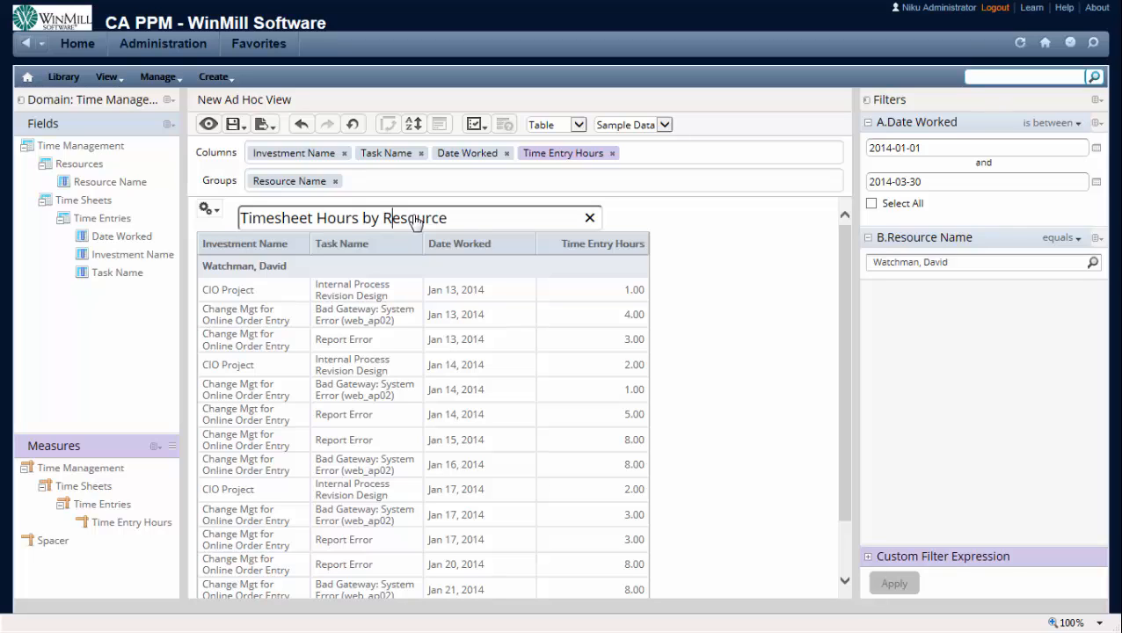
click(739, 273)
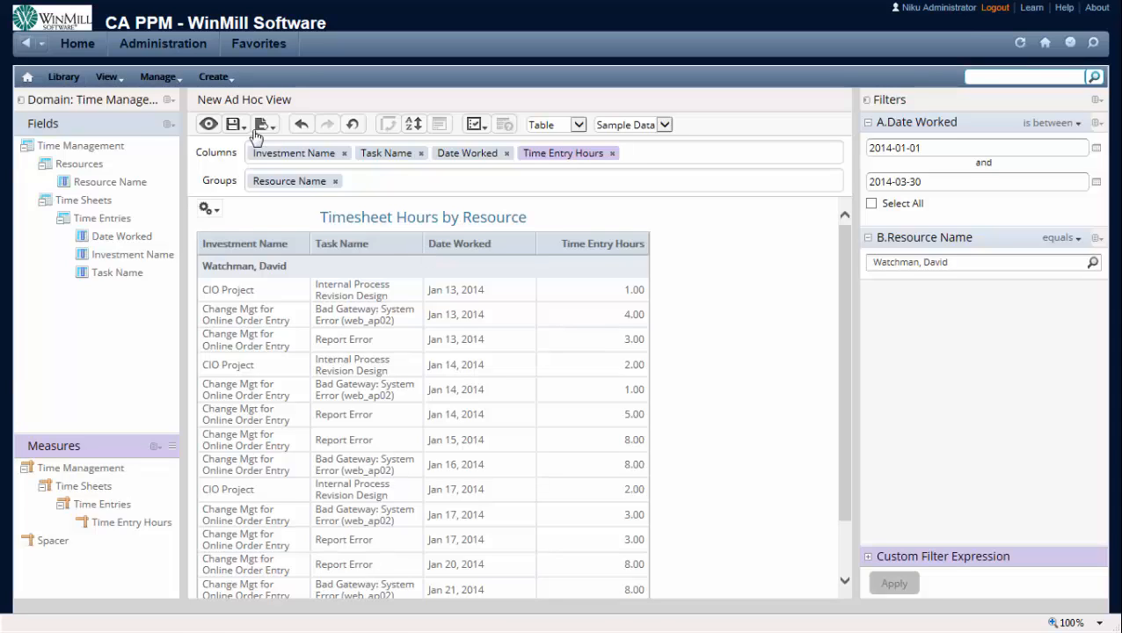
Save the ad hoc view as "Timesheet Hours by Resource" in the Ad Hoc Views folder under winmill / CA PPM.
click(256, 128)
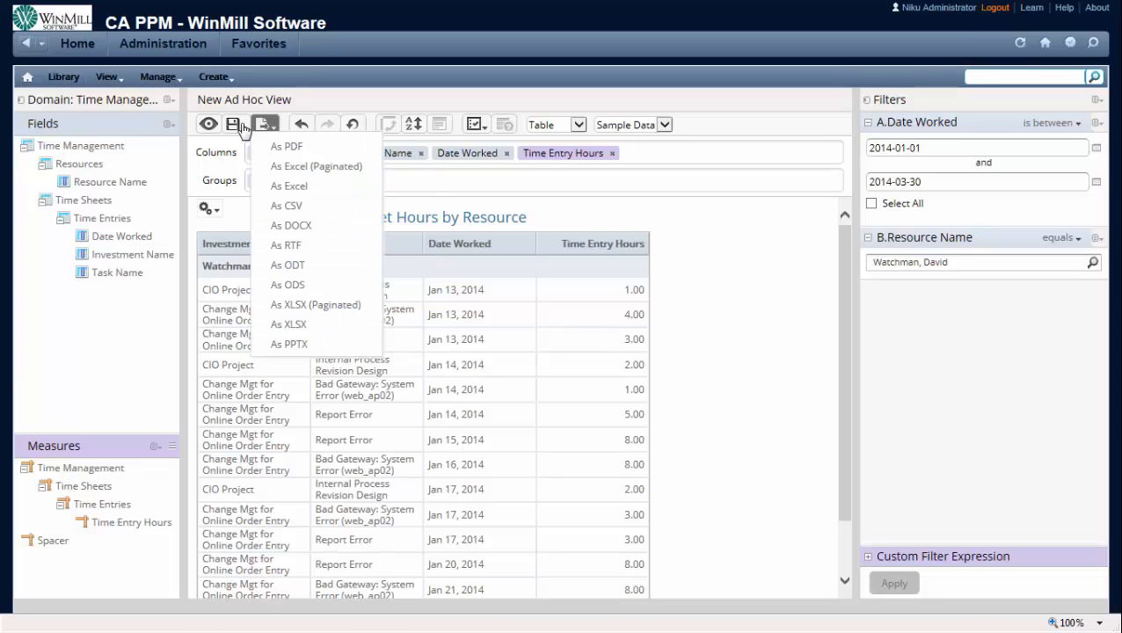
click(243, 128)
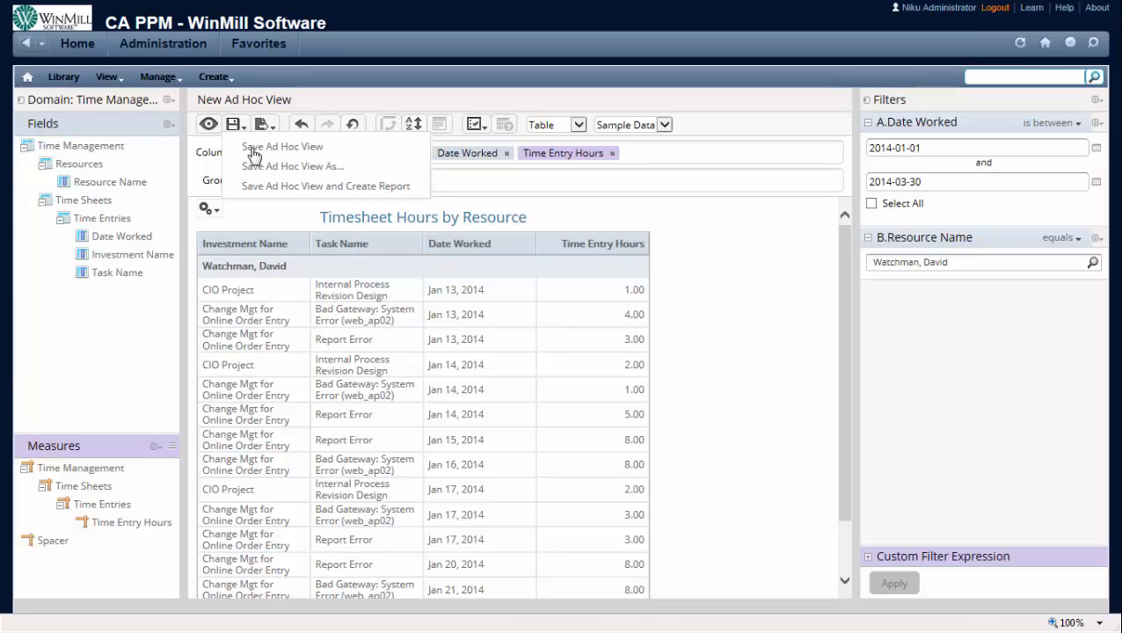
click(256, 147)
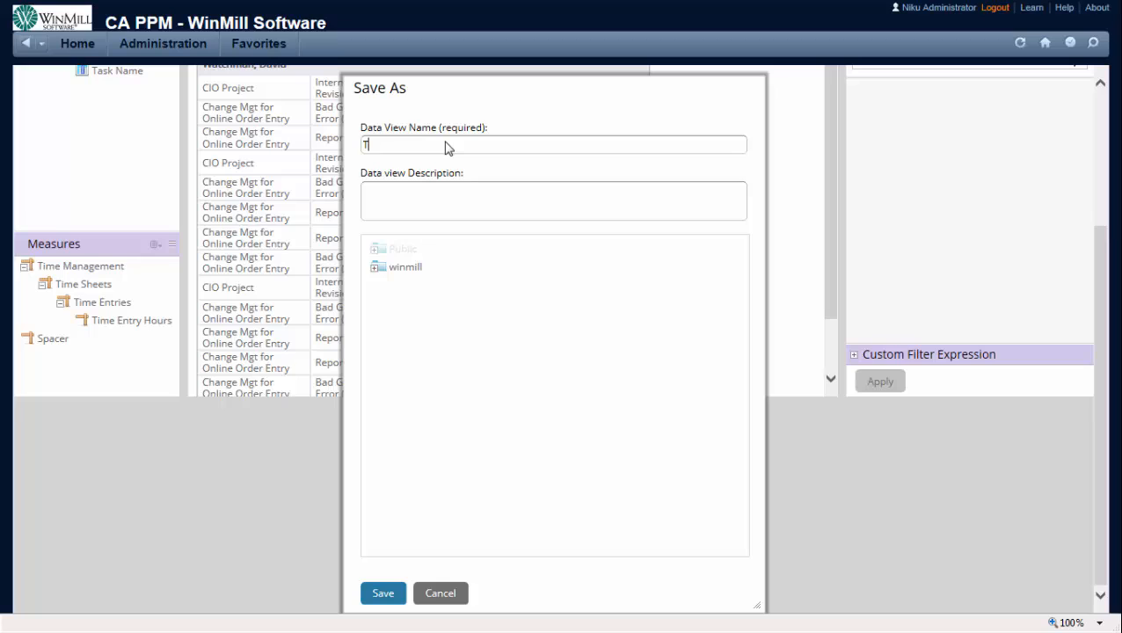
text(imesheet Hours by Resource)
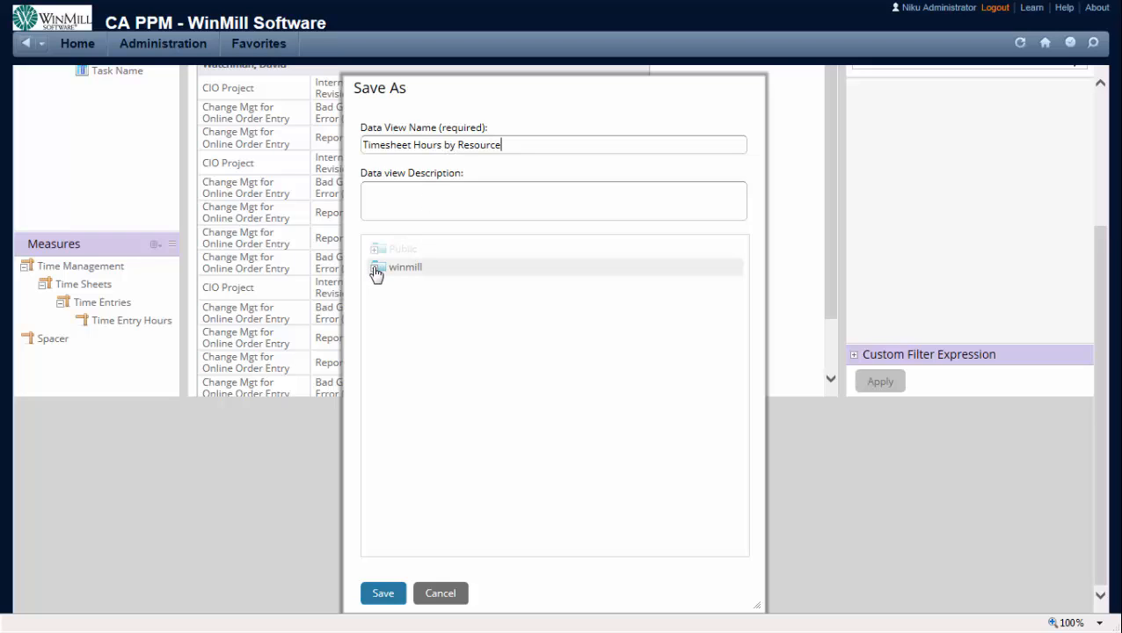
click(374, 267)
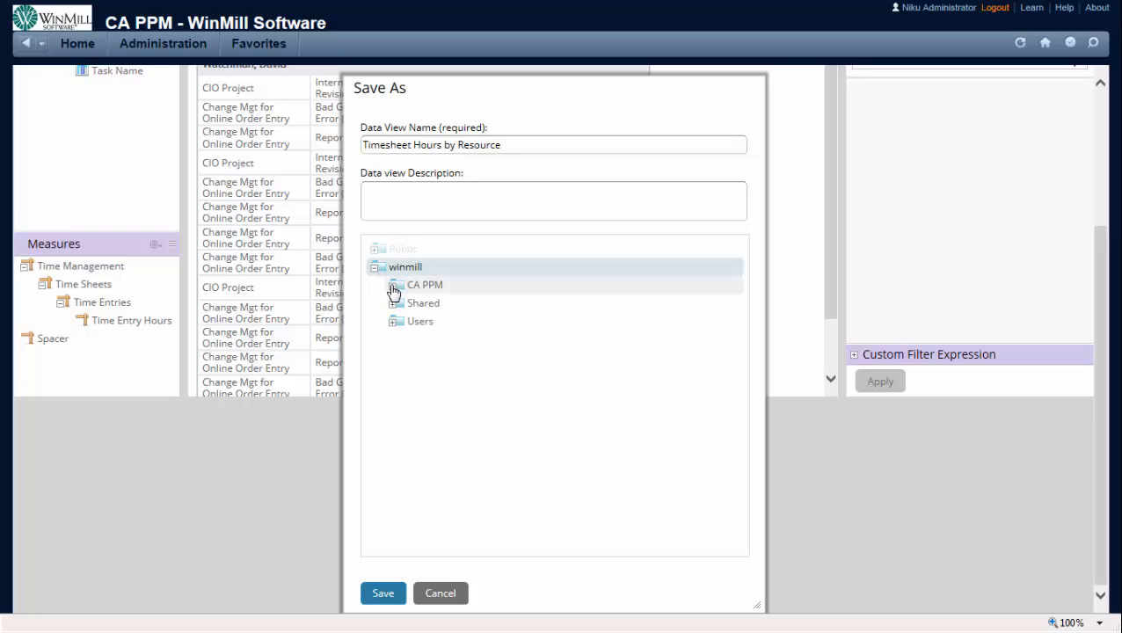
click(424, 285)
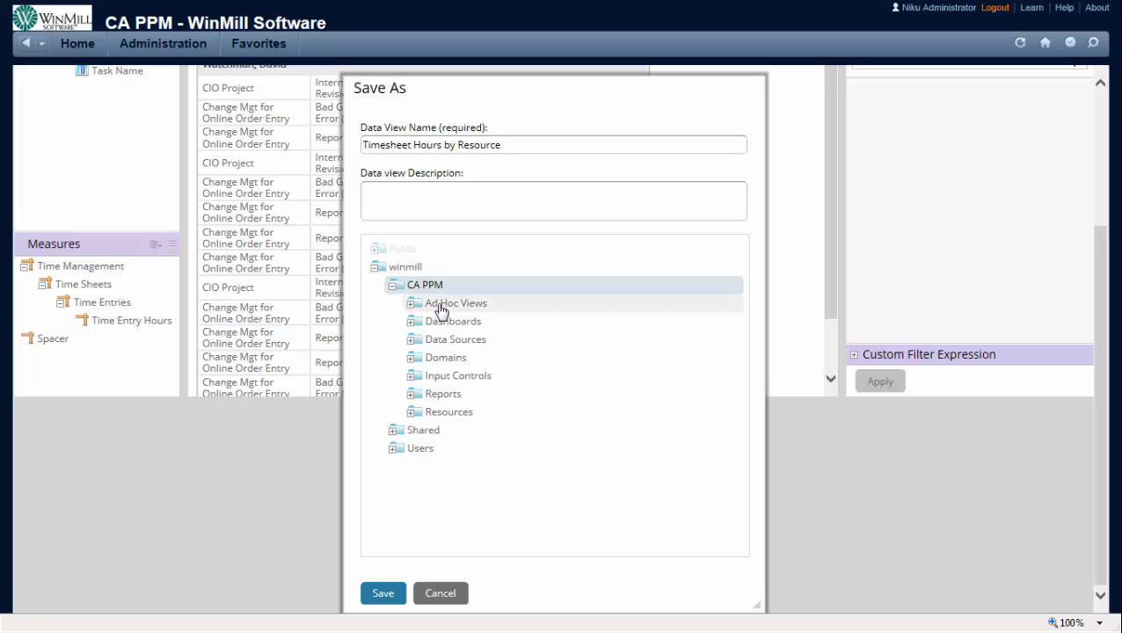
click(439, 305)
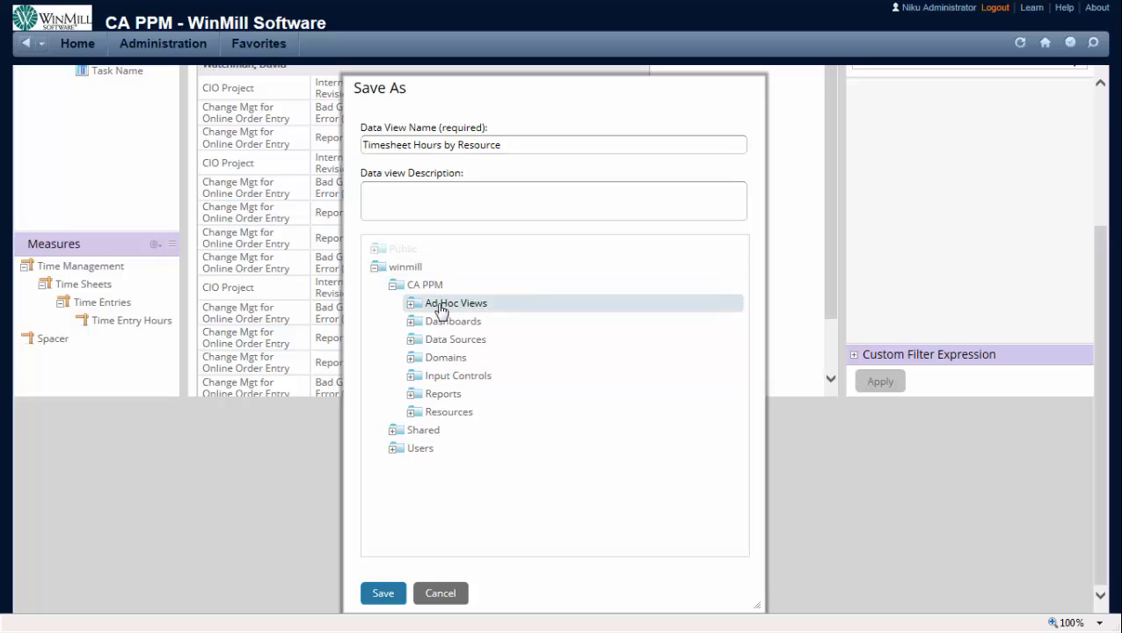
click(383, 594)
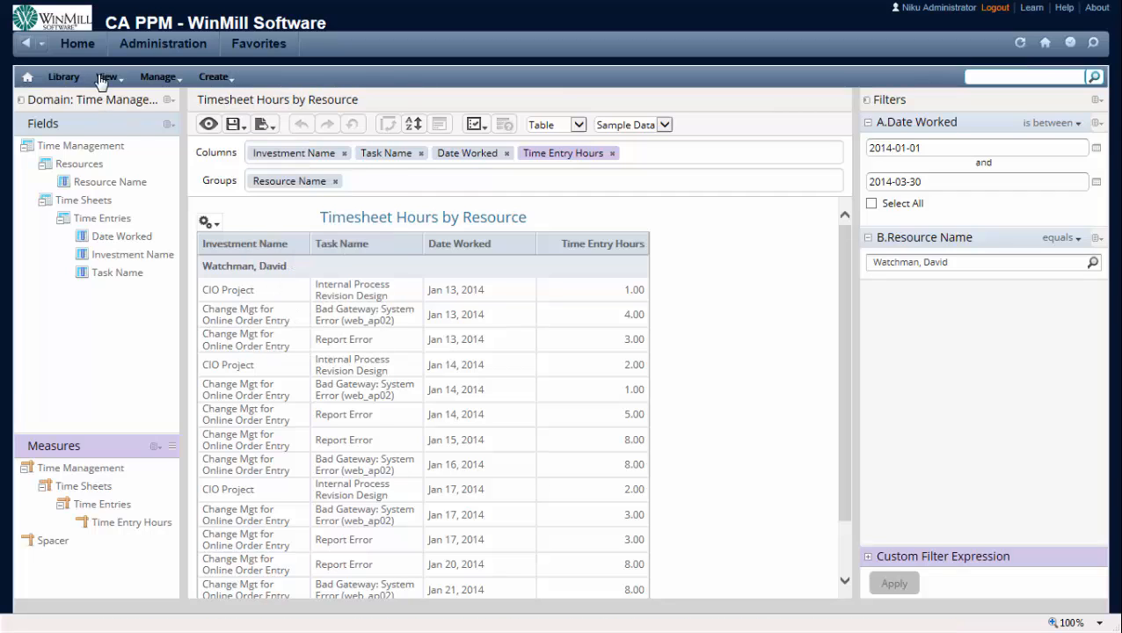
Open the repository to look at the saved view in the Ad Hoc Views folder.
mouse_move(106, 77)
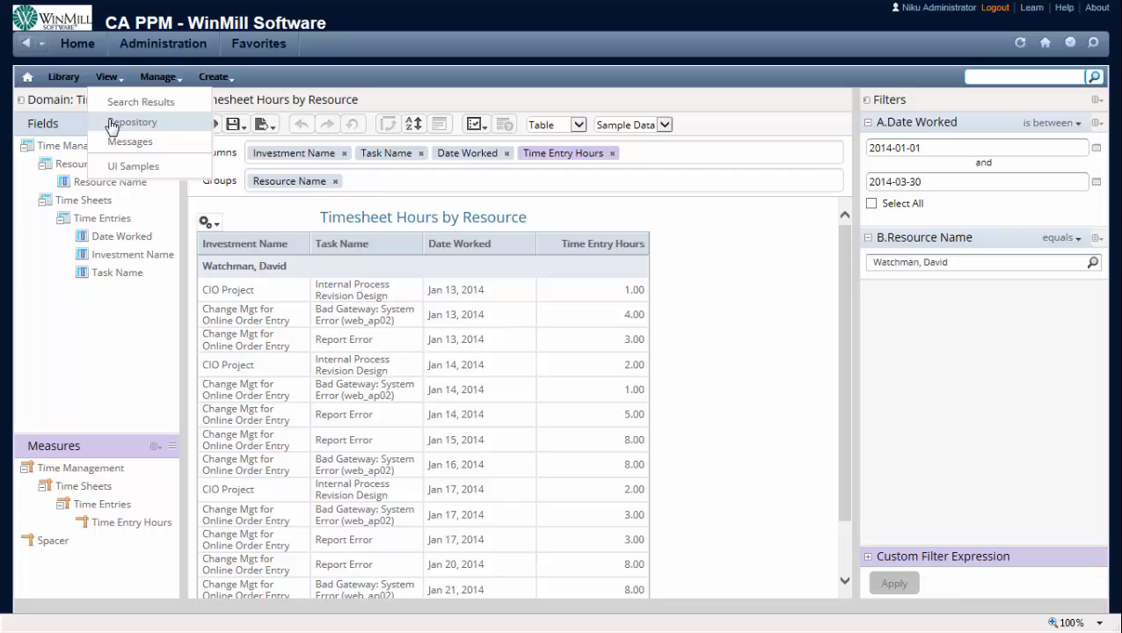
click(110, 123)
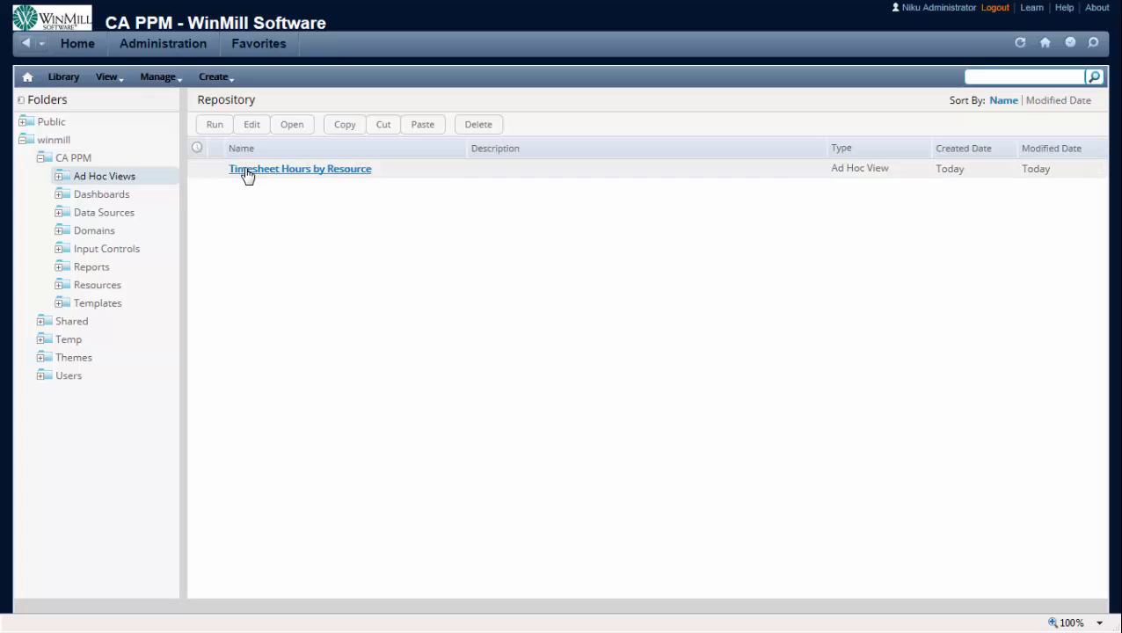
click(117, 88)
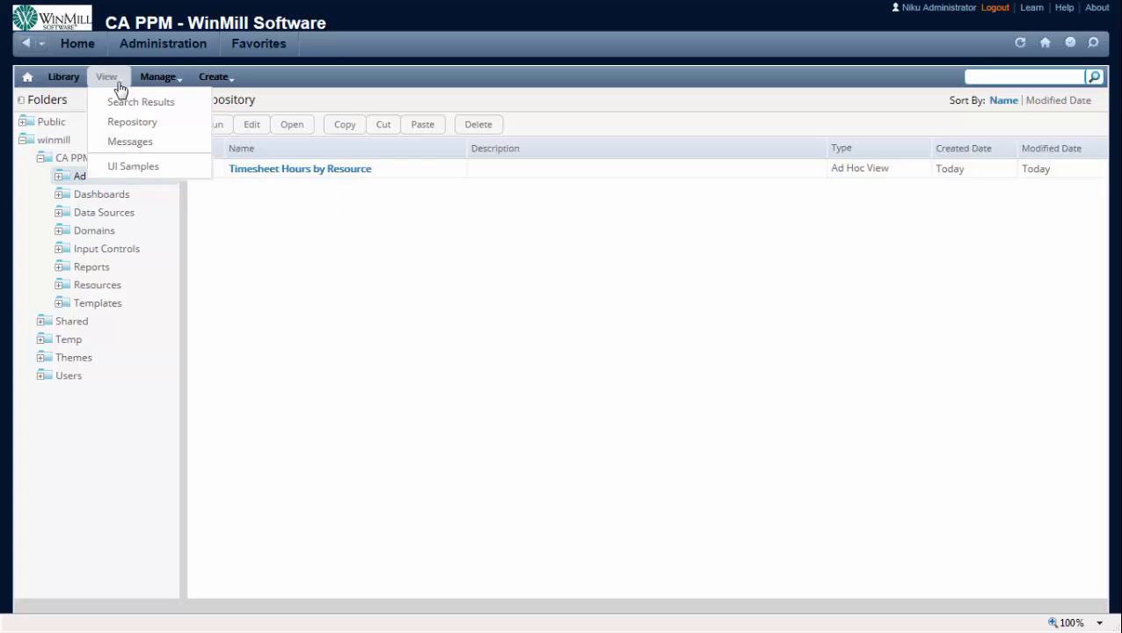
Create a report from the "Timesheet Hours by Resource" ad hoc view using the default report template.
click(213, 78)
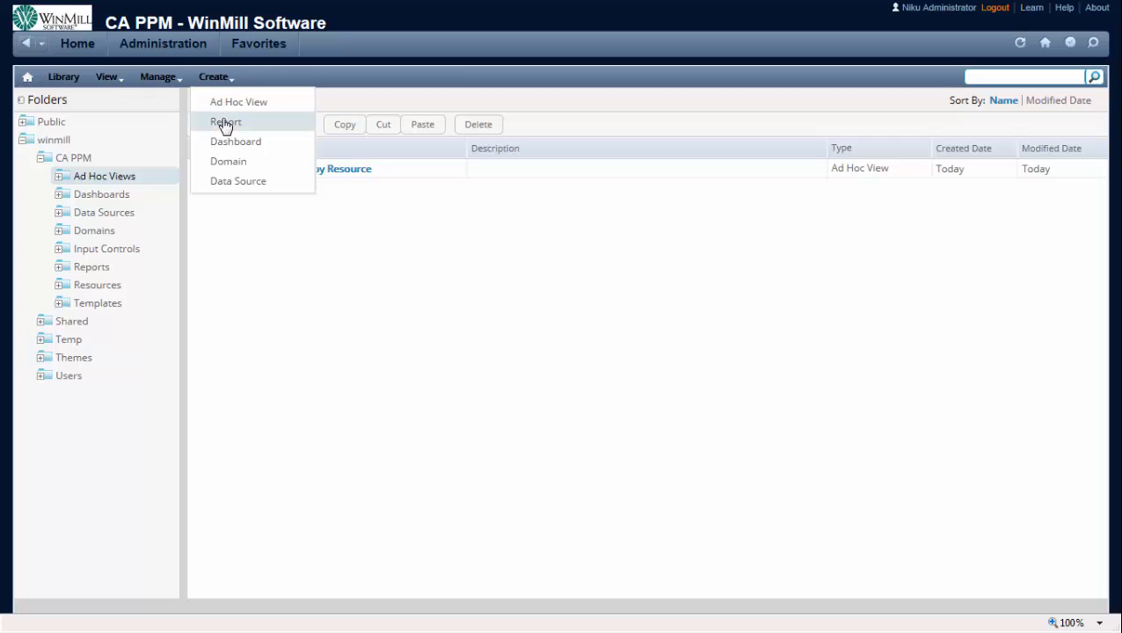
click(224, 123)
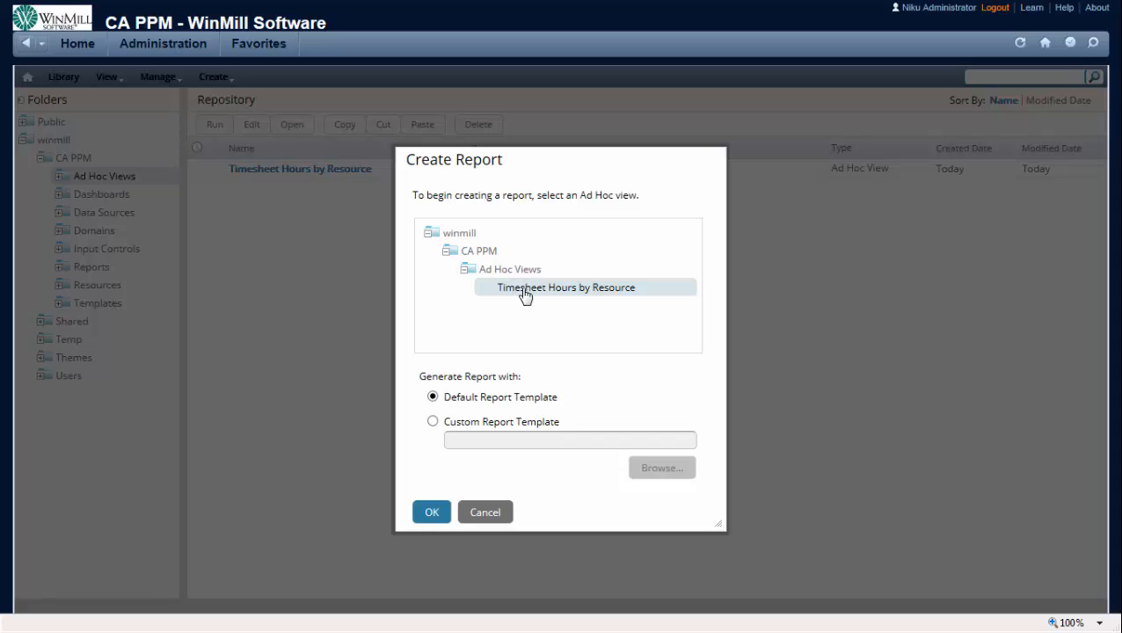
click(432, 513)
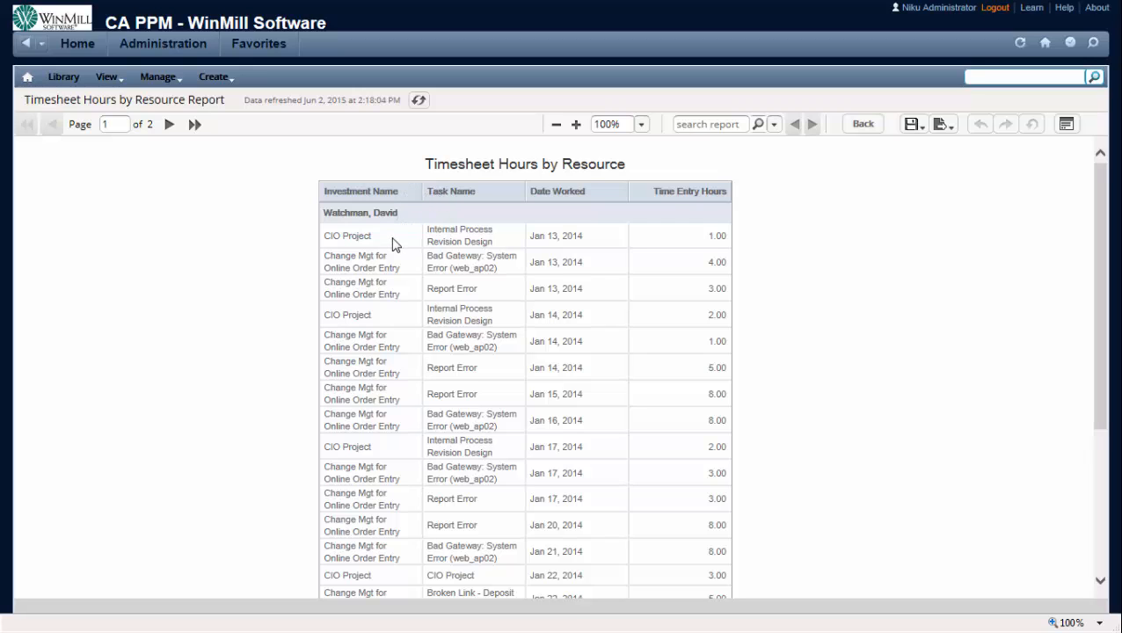
Widen the report's Investment Name column so long names fit on one line, and sort the report by Date Worked in descending order.
click(413, 209)
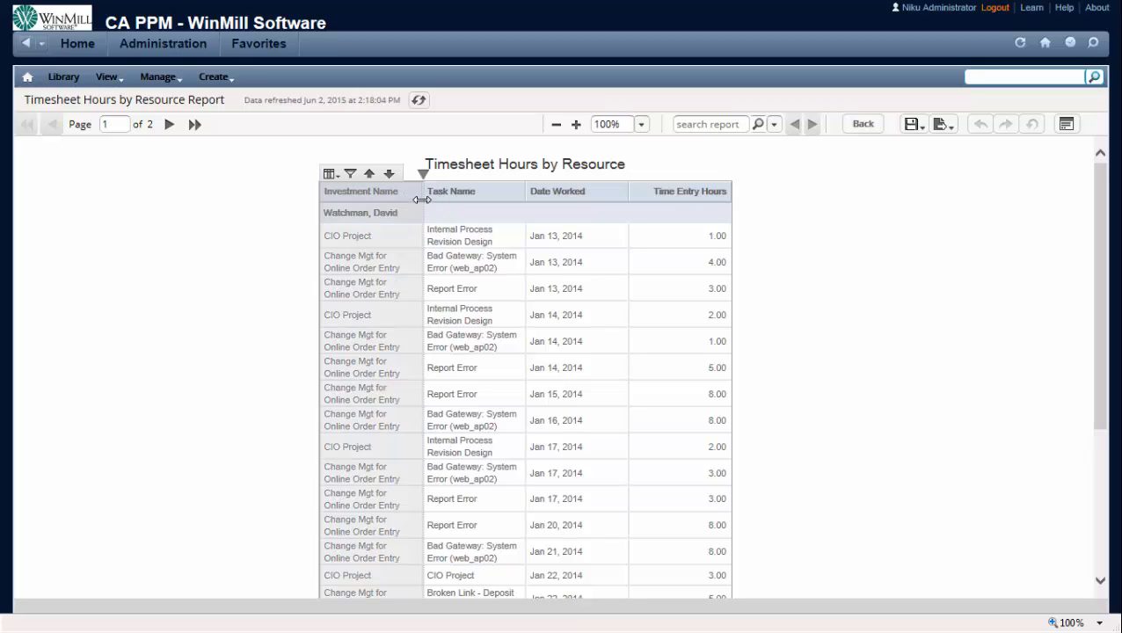
drag(422, 191, 482, 190)
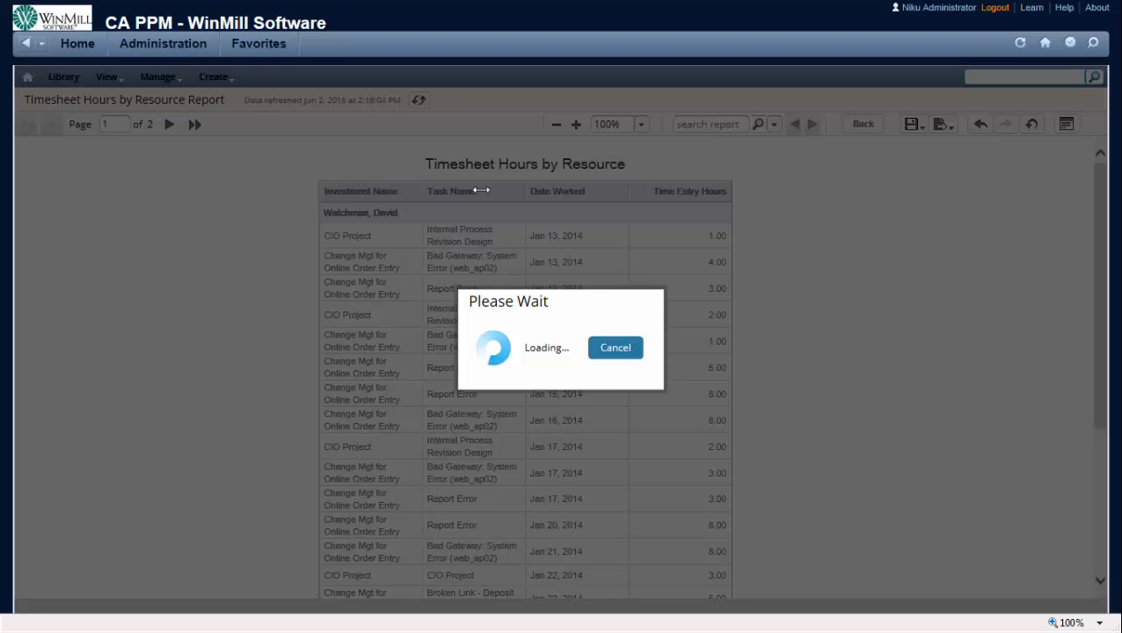
drag(482, 190, 482, 190)
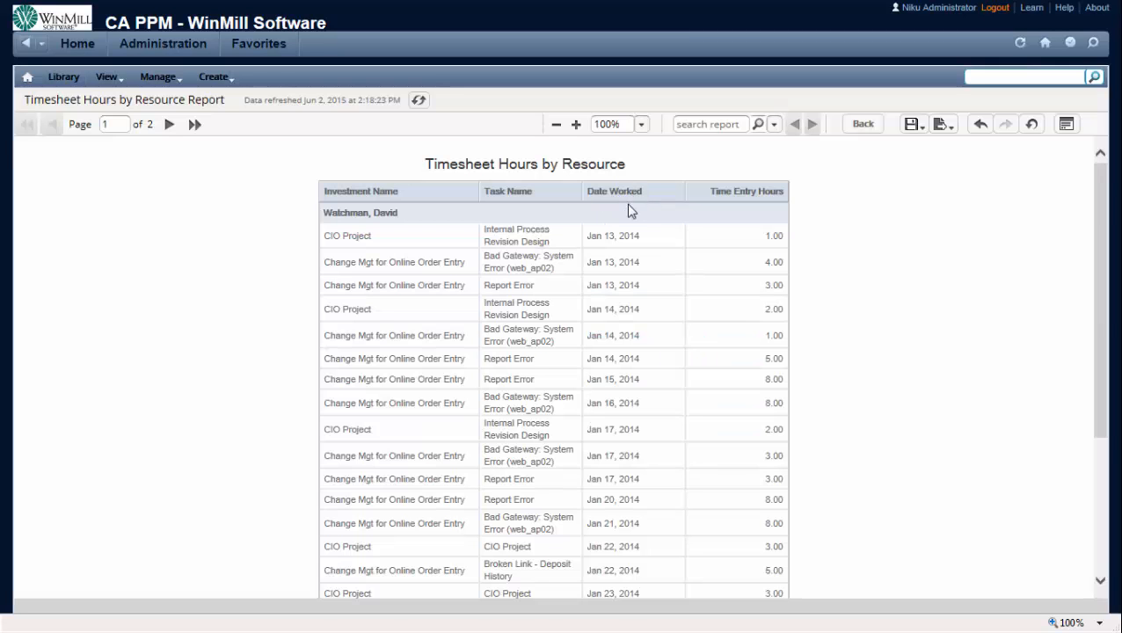
click(627, 251)
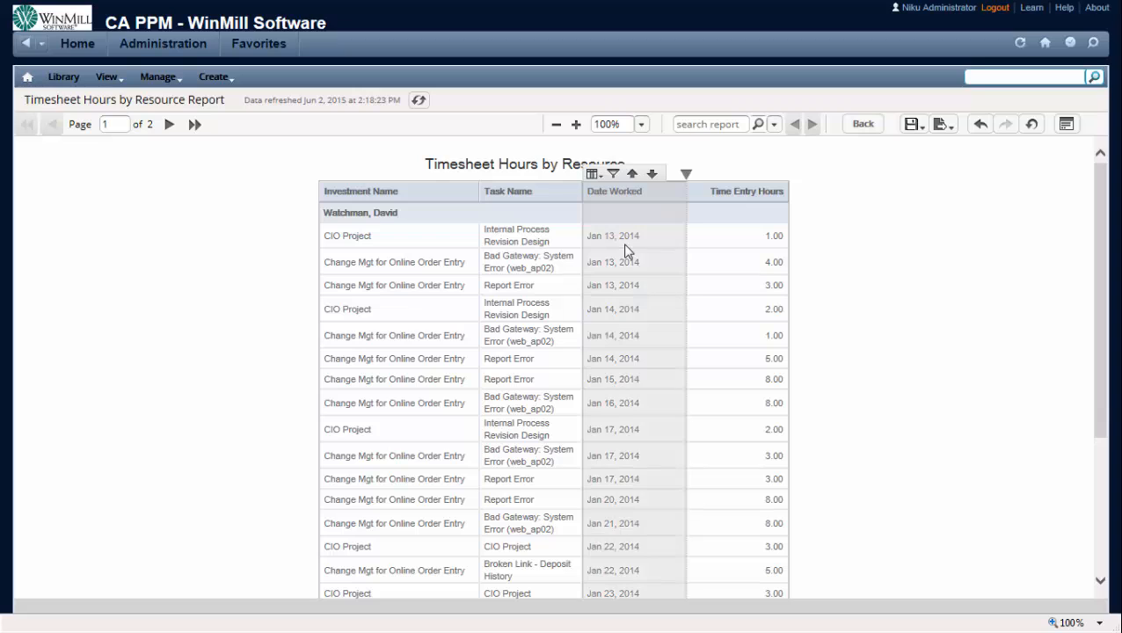
click(653, 177)
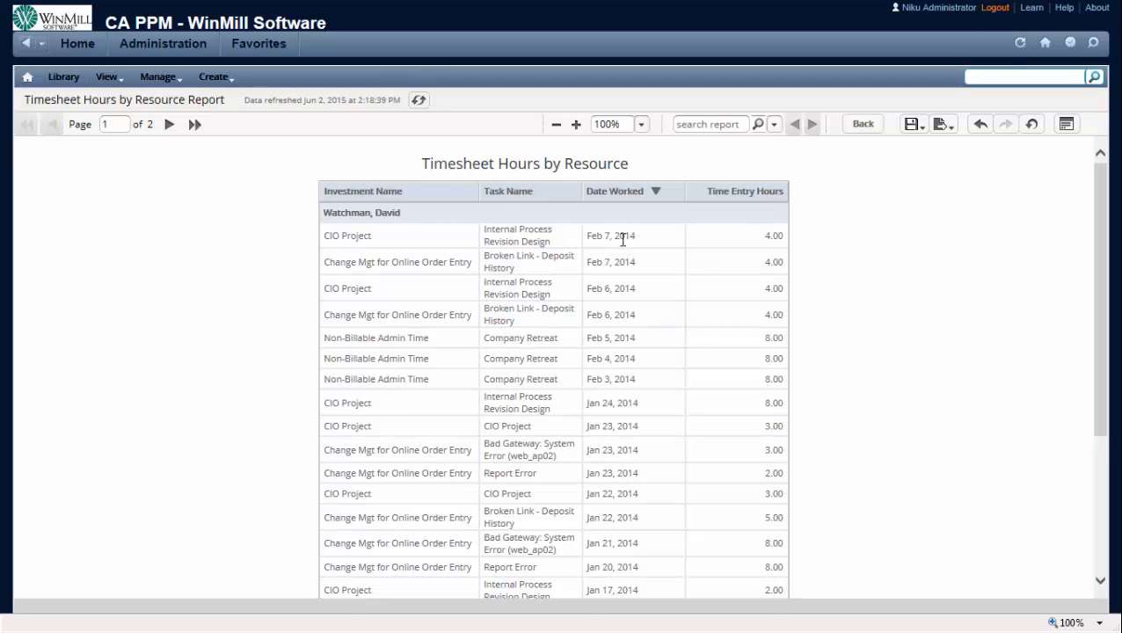
Format the detail rows of the Date Worked column with the date pattern MM/dd/yyyy.
click(626, 253)
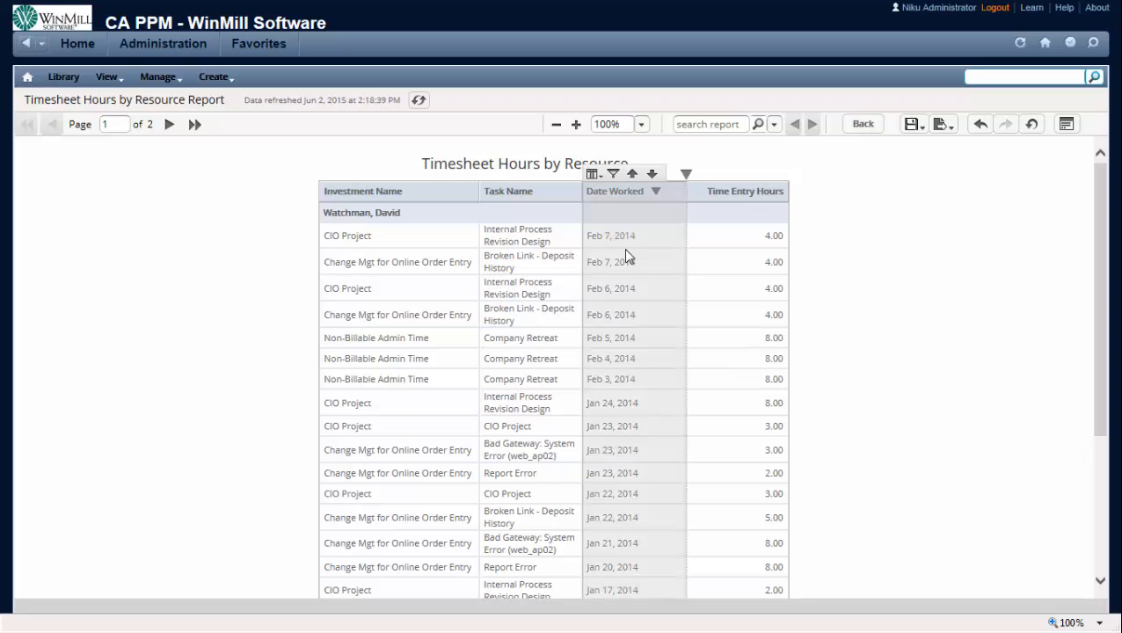
click(595, 174)
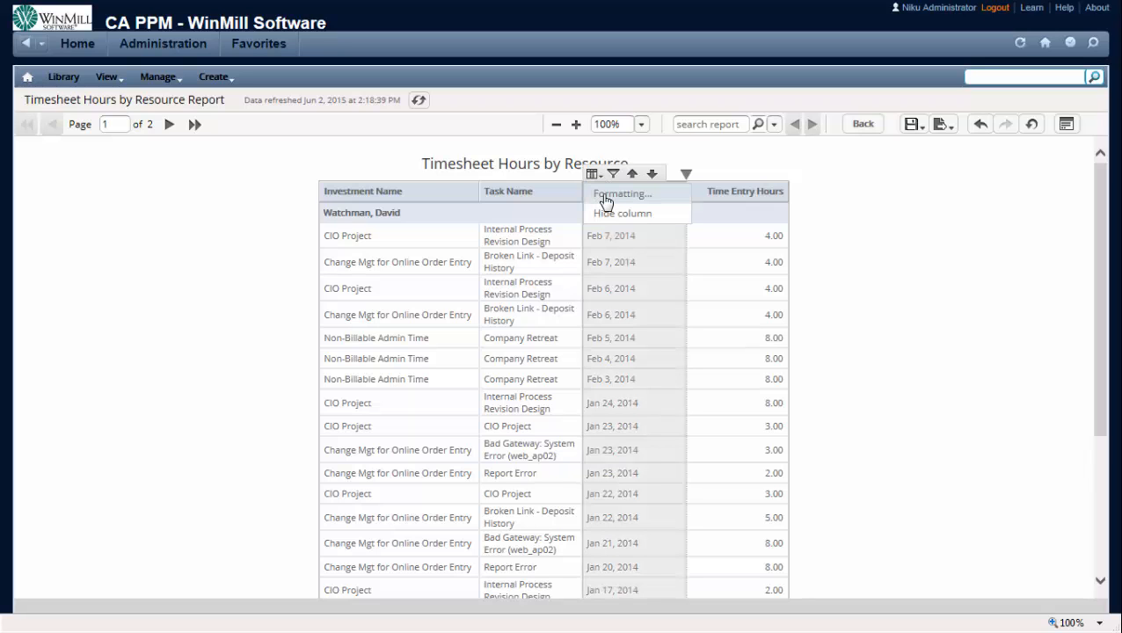
click(606, 202)
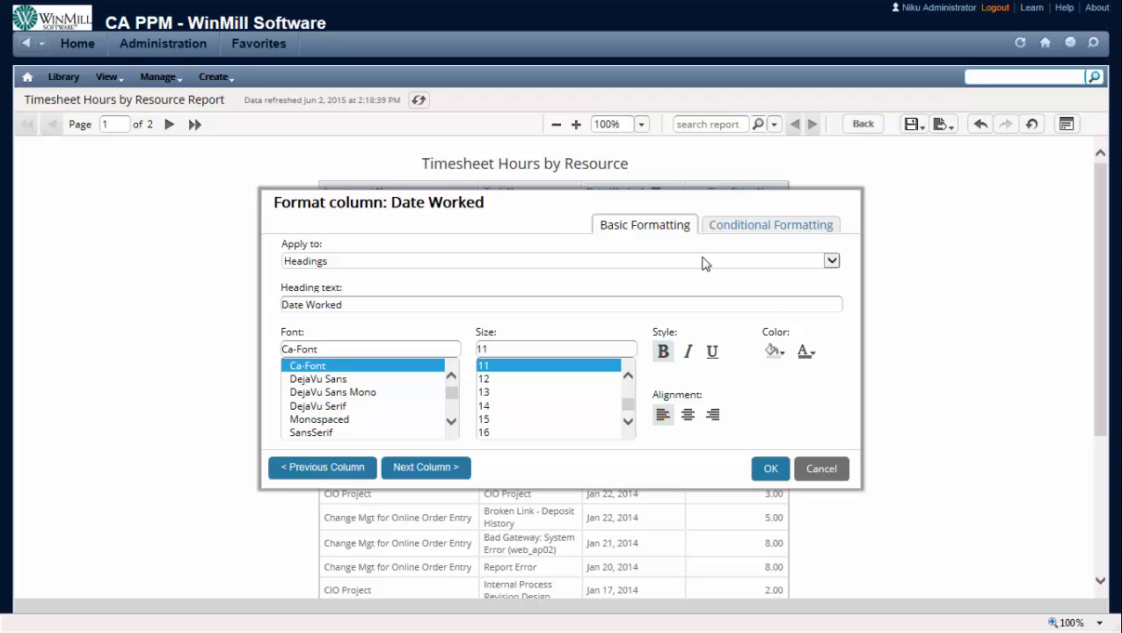
click(833, 262)
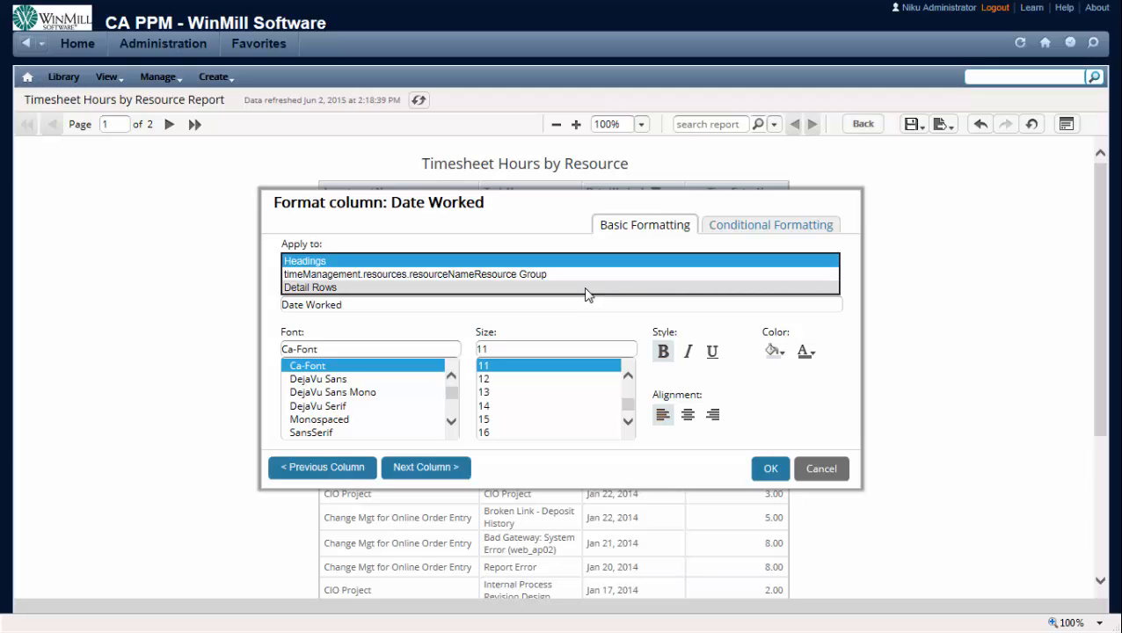
click(585, 288)
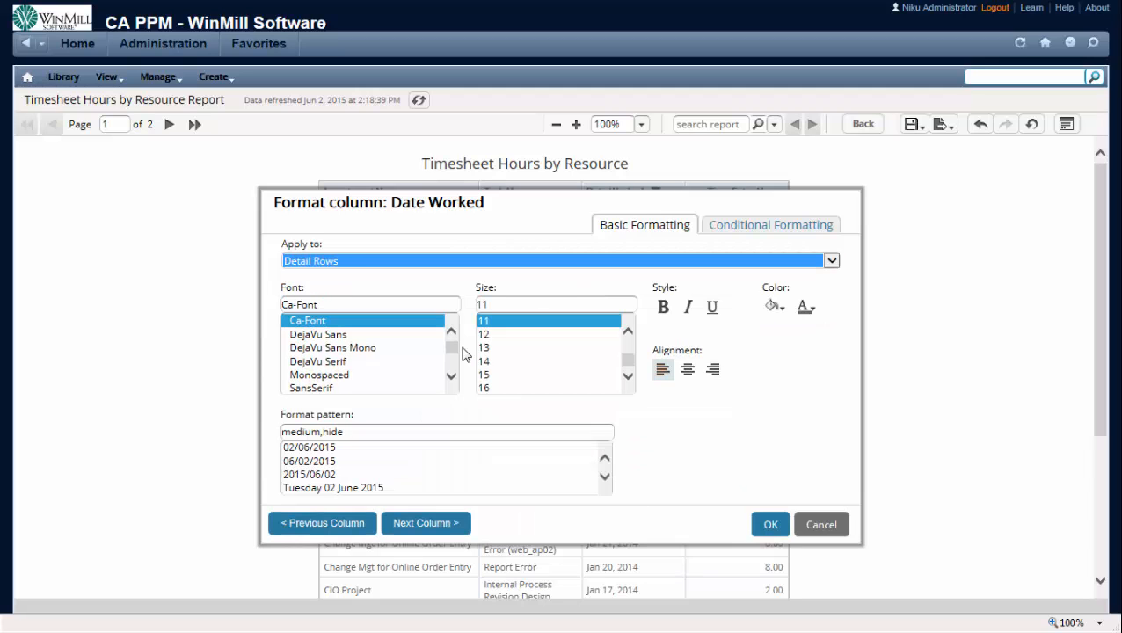
click(325, 461)
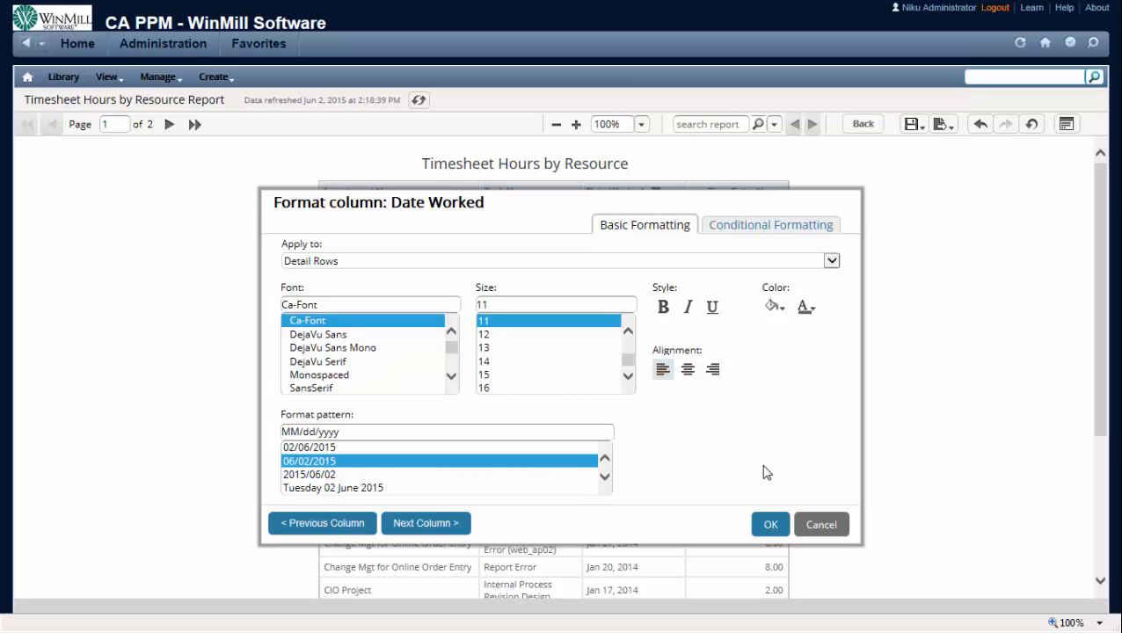
click(770, 525)
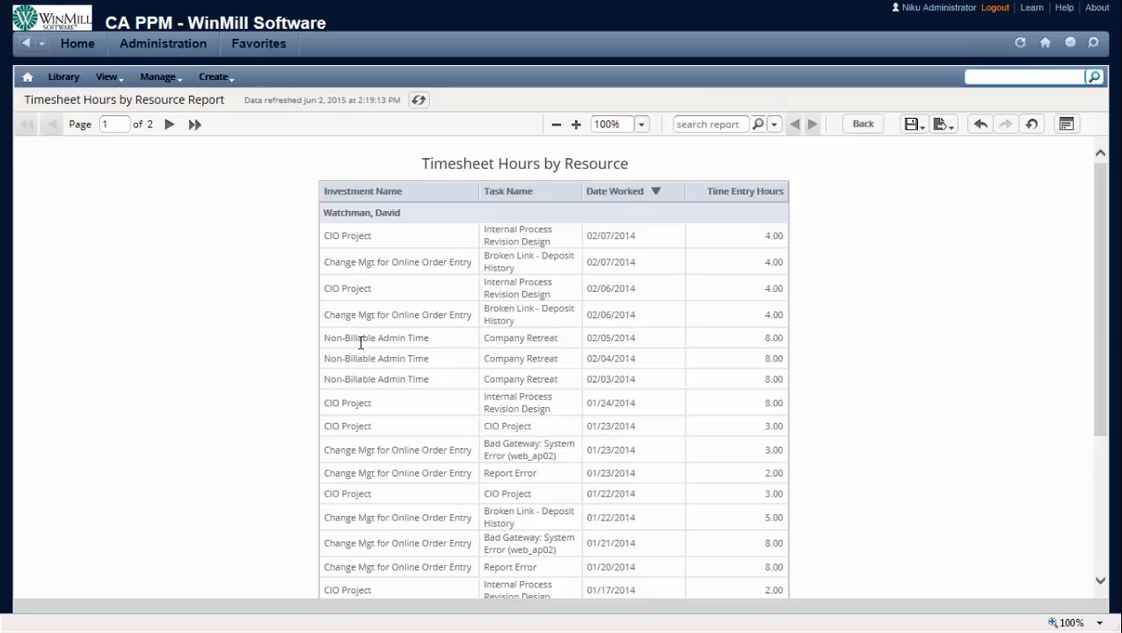
Add a conditional format to the Investment Name detail rows giving values equal to "Non-Billable Admin Time" a yellow background.
click(363, 338)
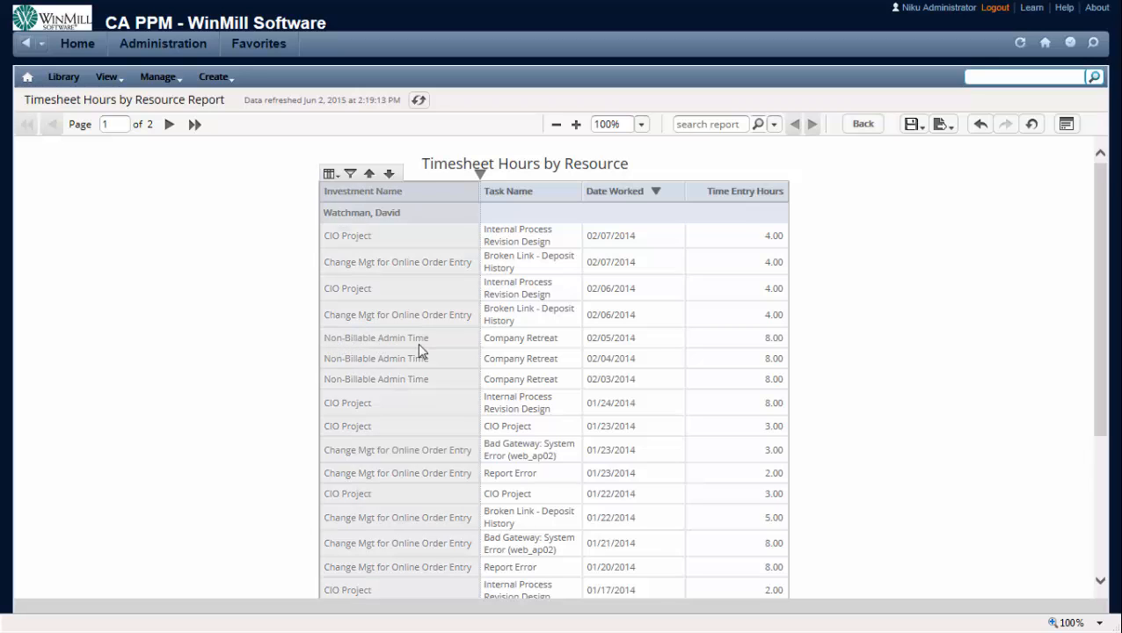
click(333, 175)
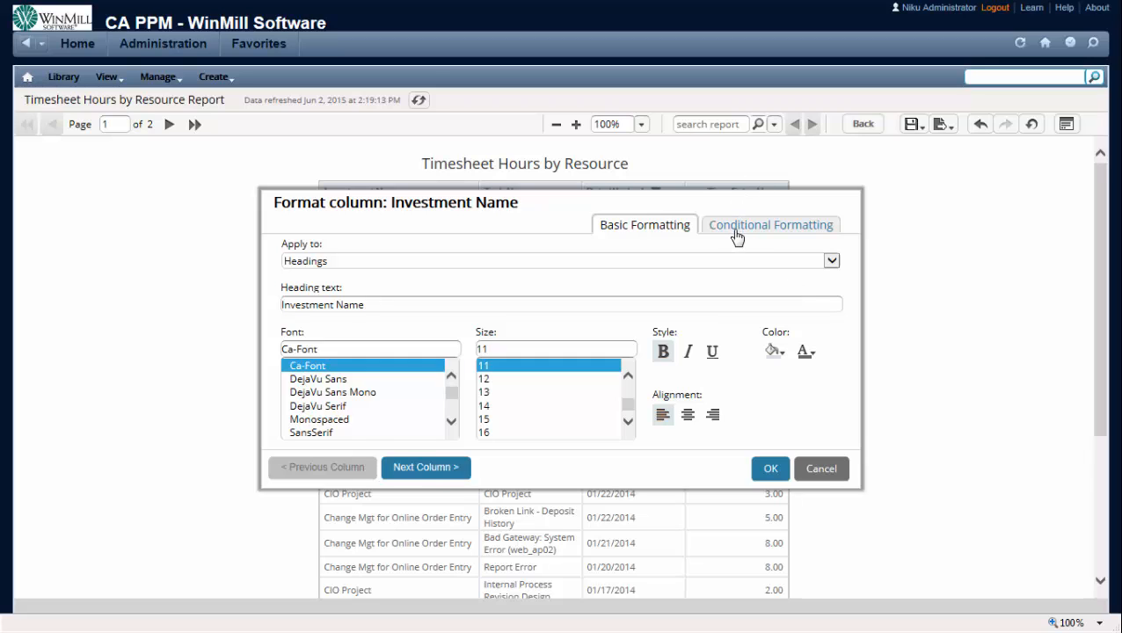
click(741, 231)
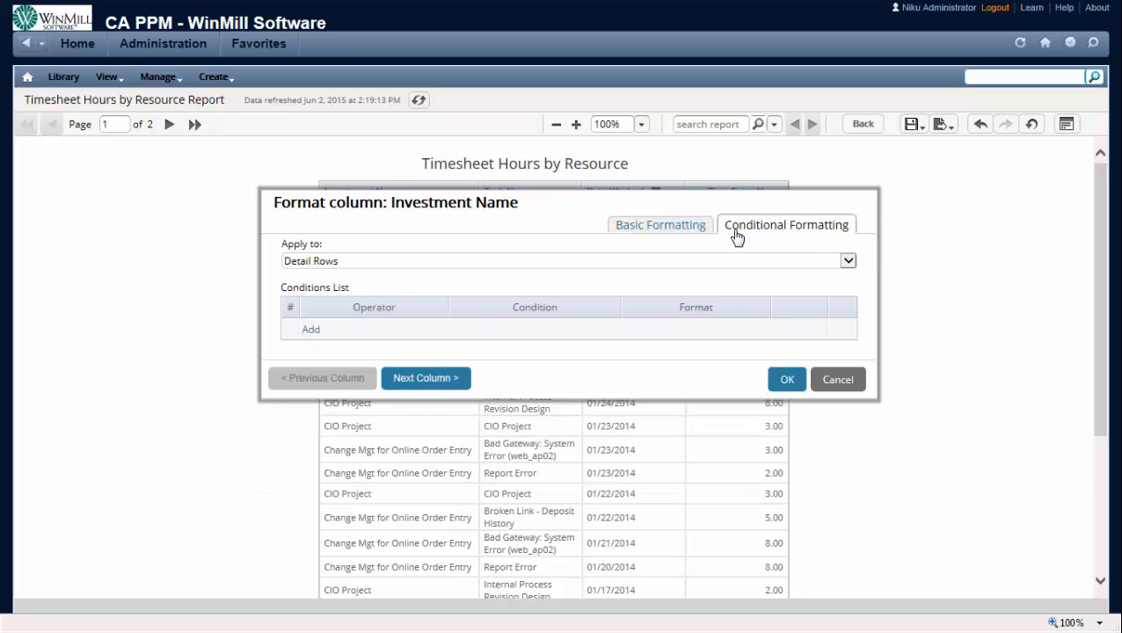
click(311, 331)
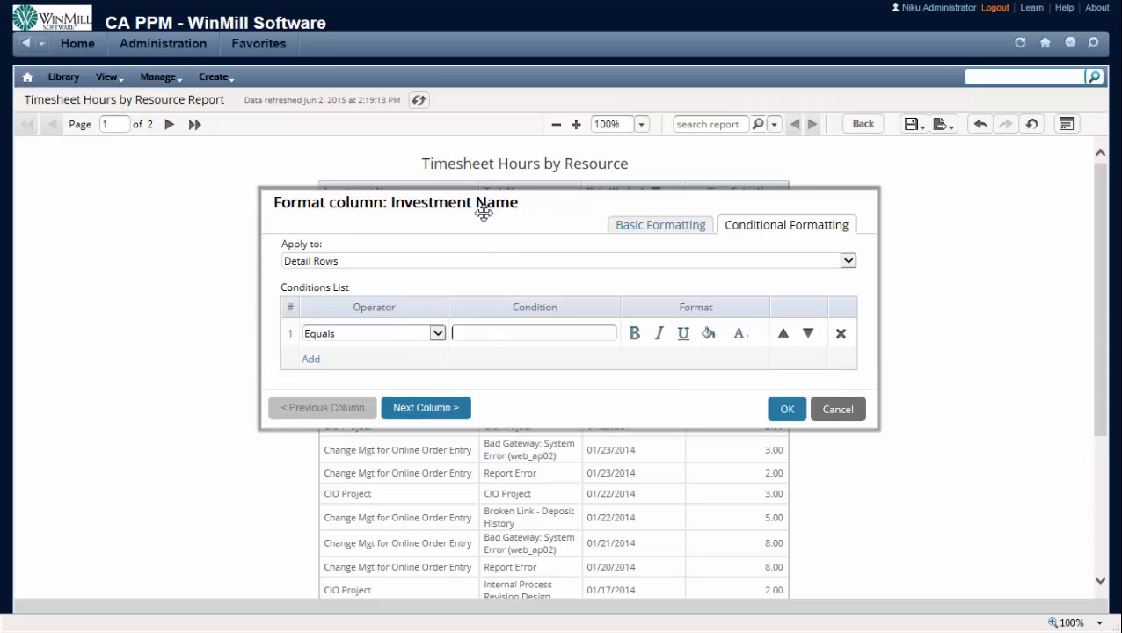
text(Non-Billable Admin Time)
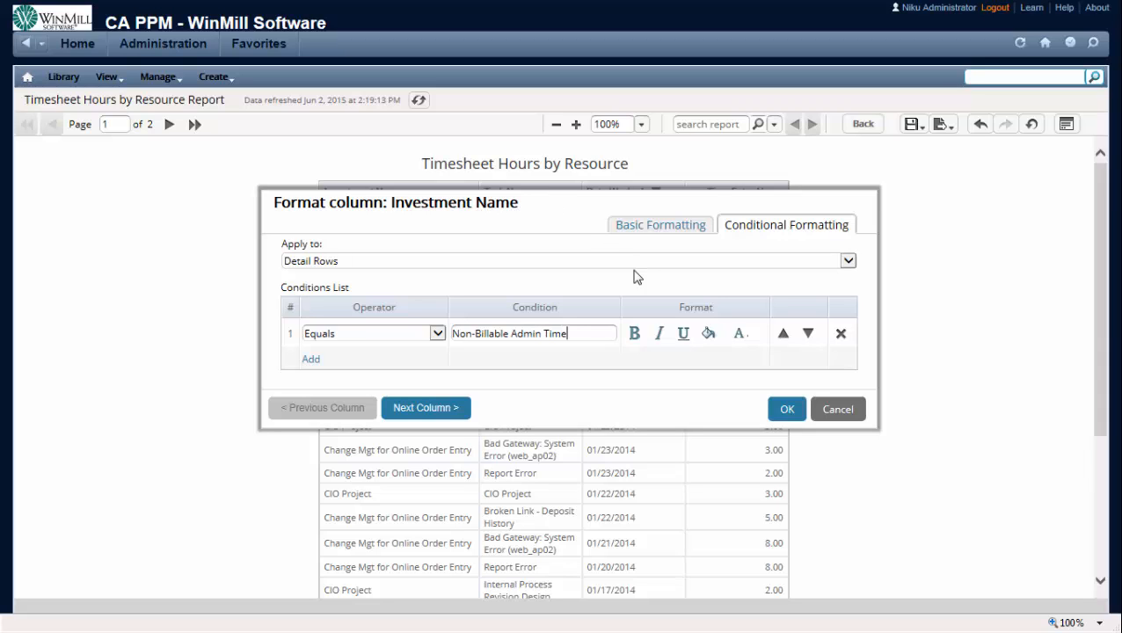
click(709, 335)
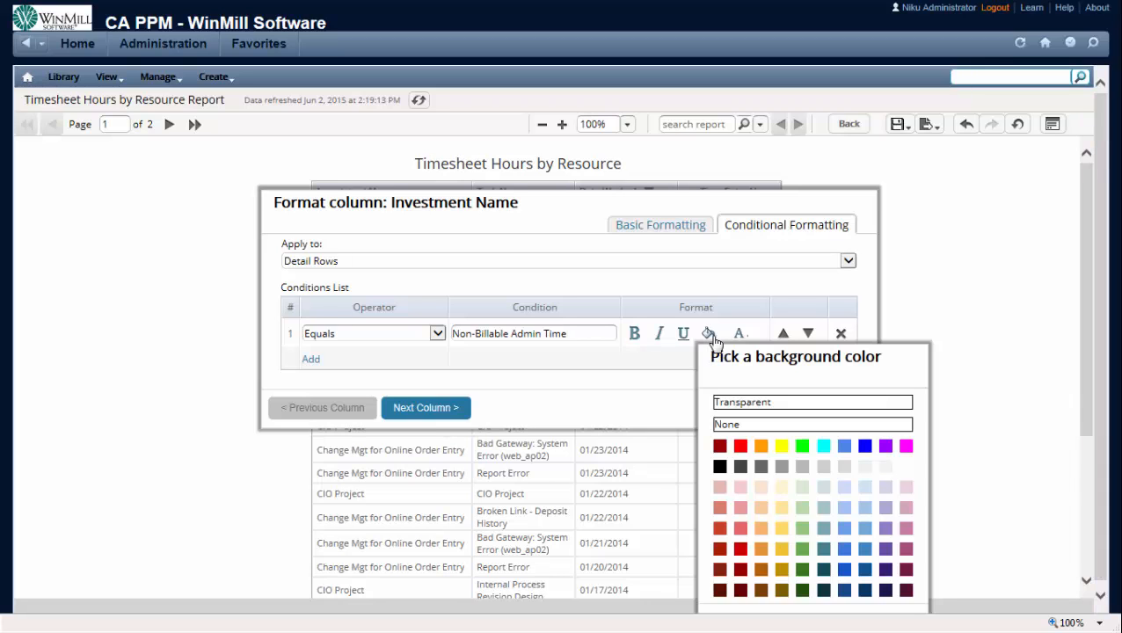
click(786, 454)
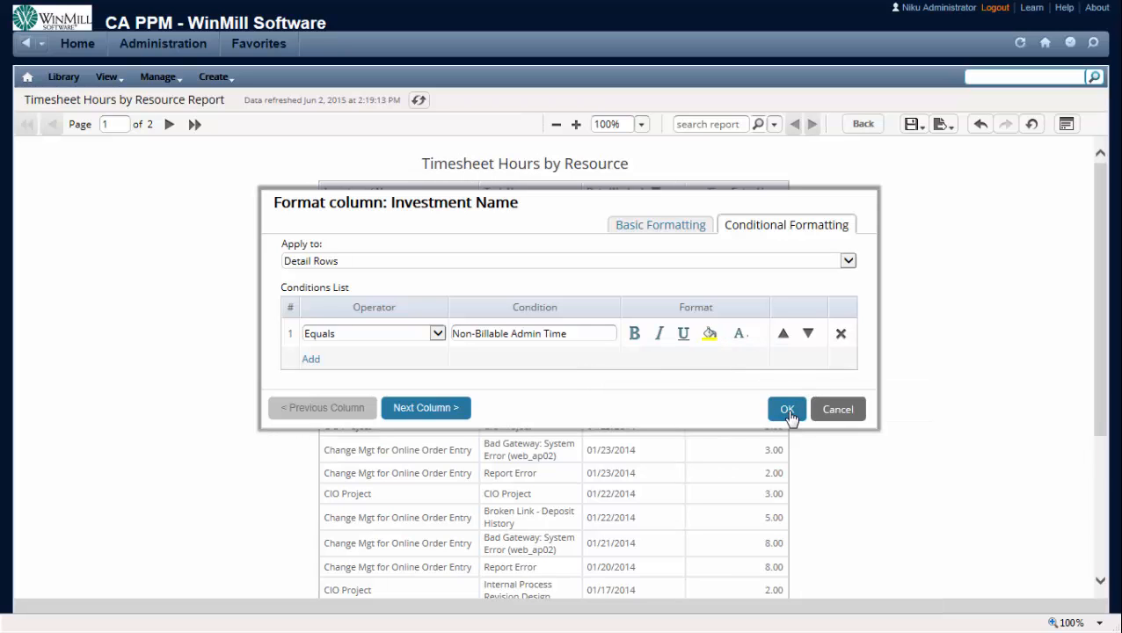
click(787, 412)
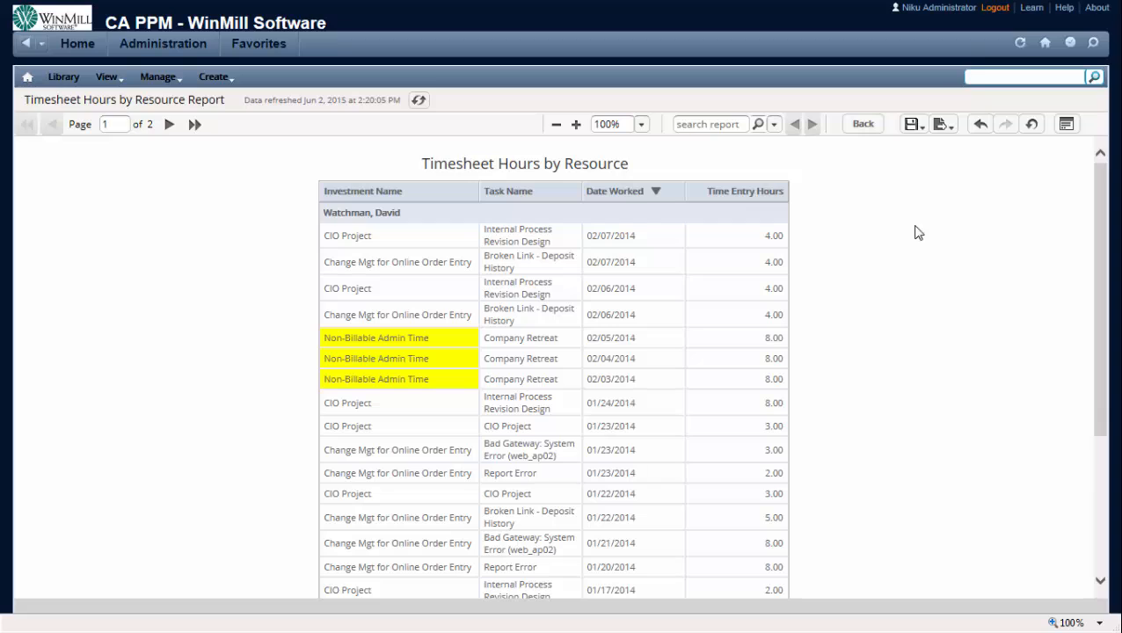
Filter the report by choosing a different person for Resource Name in the input controls.
click(1066, 126)
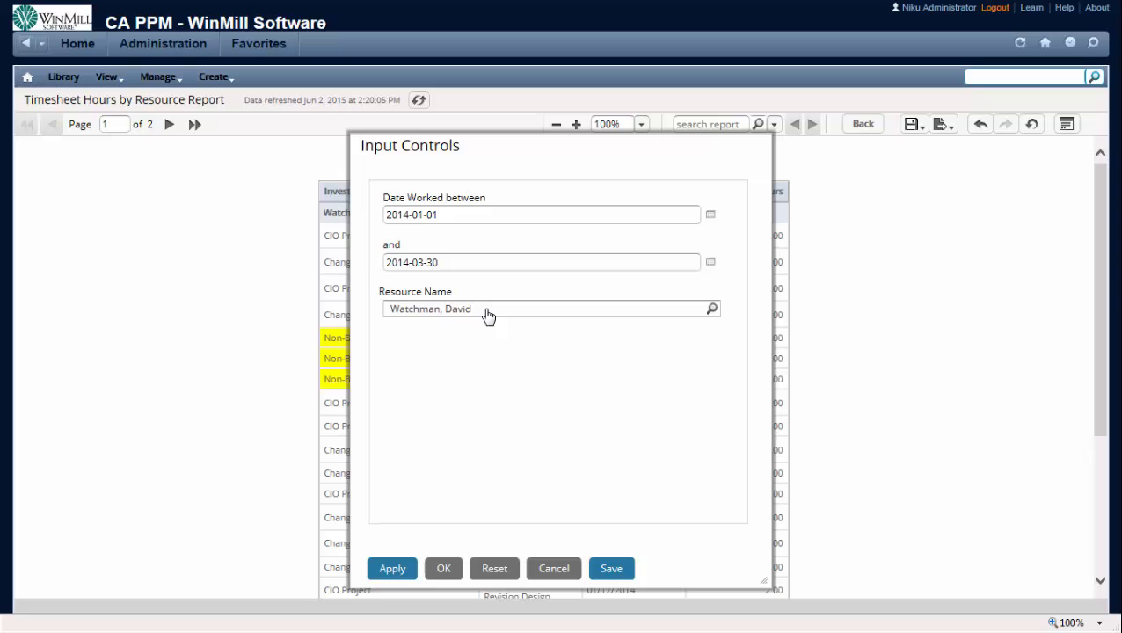
click(488, 310)
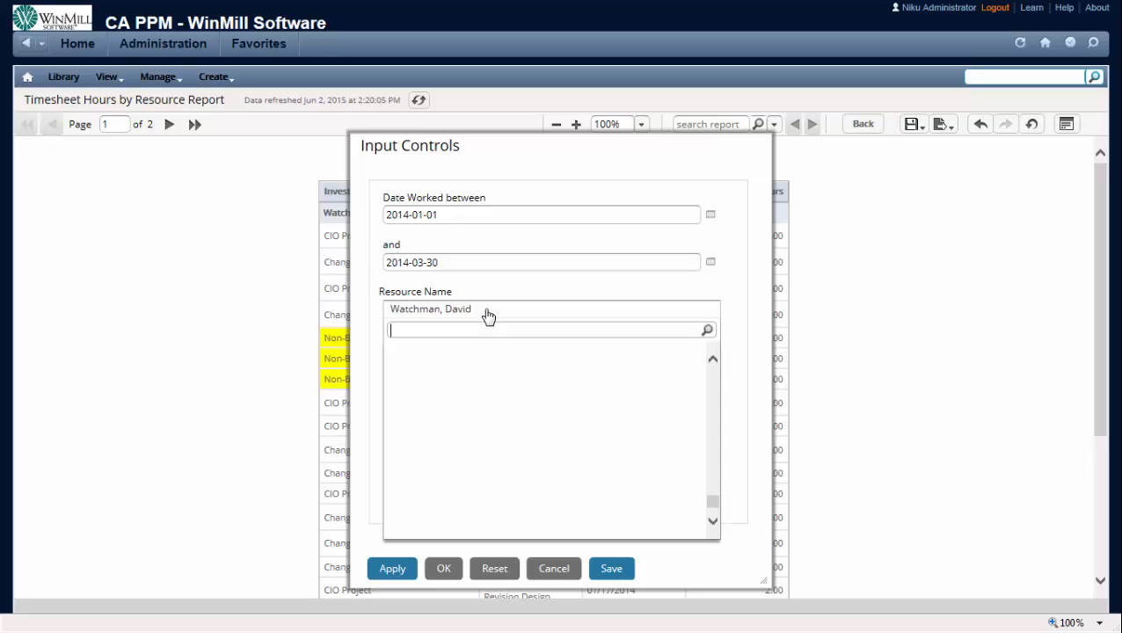
text(a)
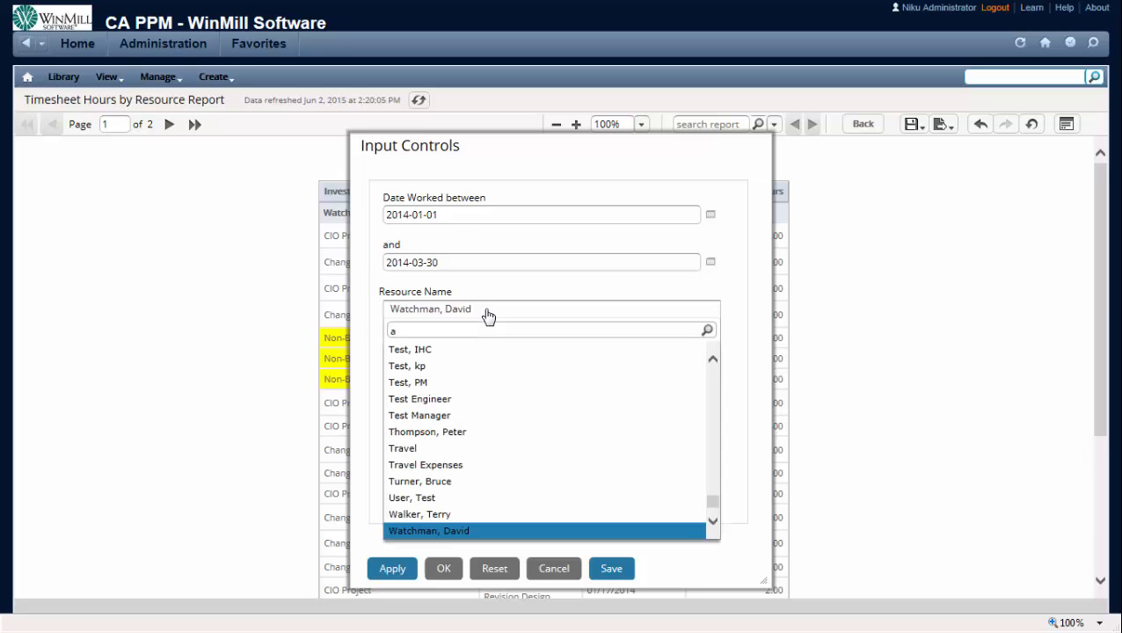
text(mos)
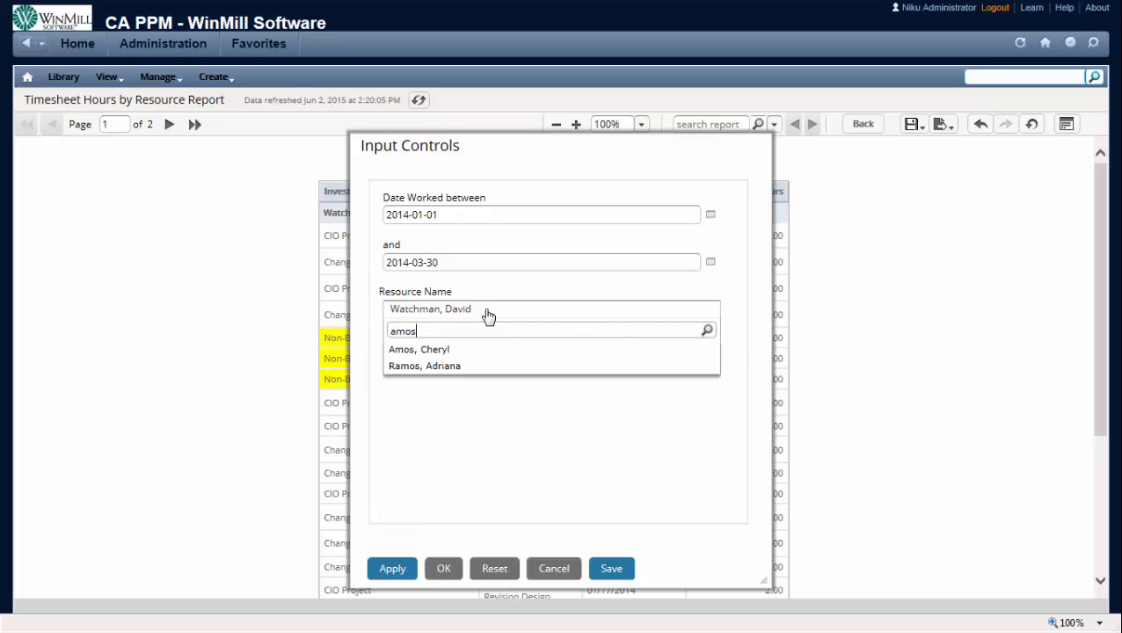
click(429, 352)
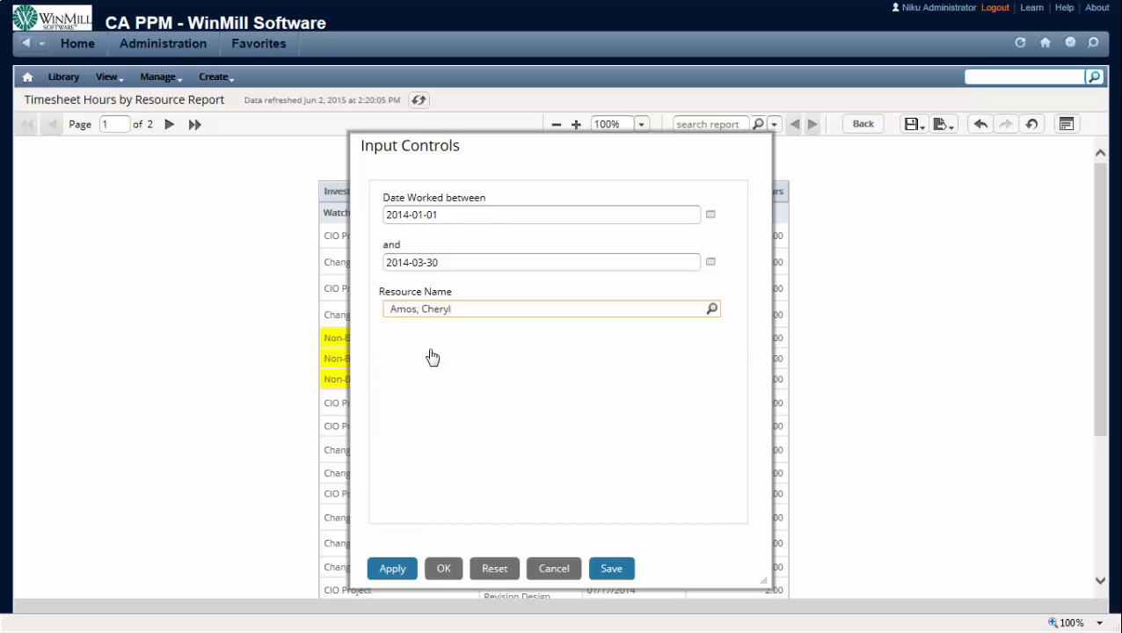
click(444, 570)
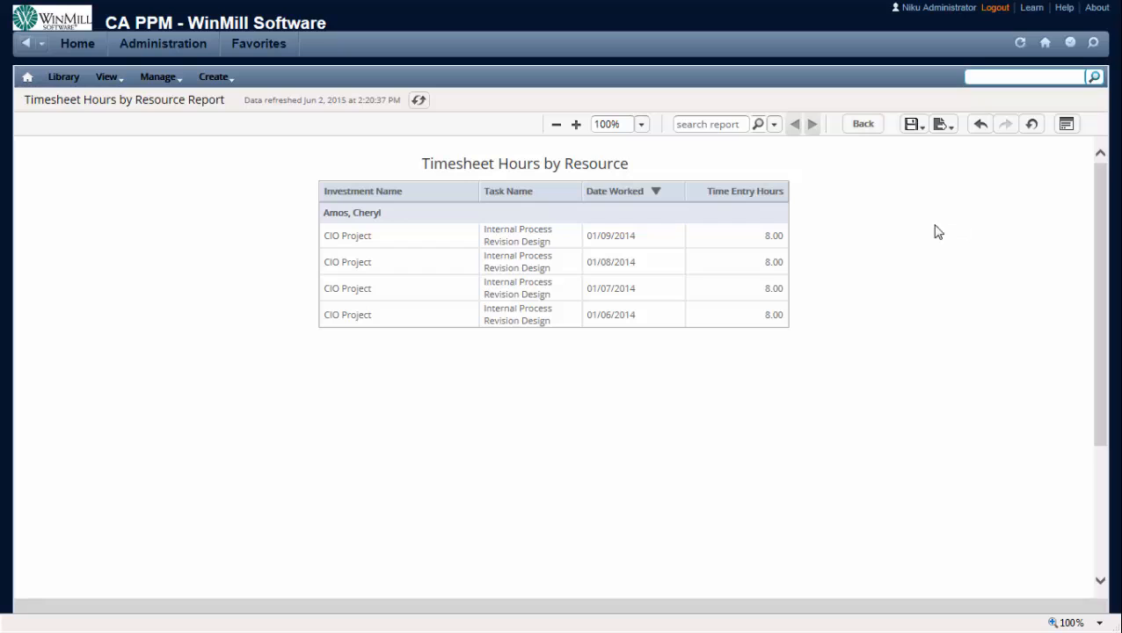
Save the report as "Timesheet Hours by Resource Report" in the CA PPM Reports folder and dismiss the notification.
click(922, 131)
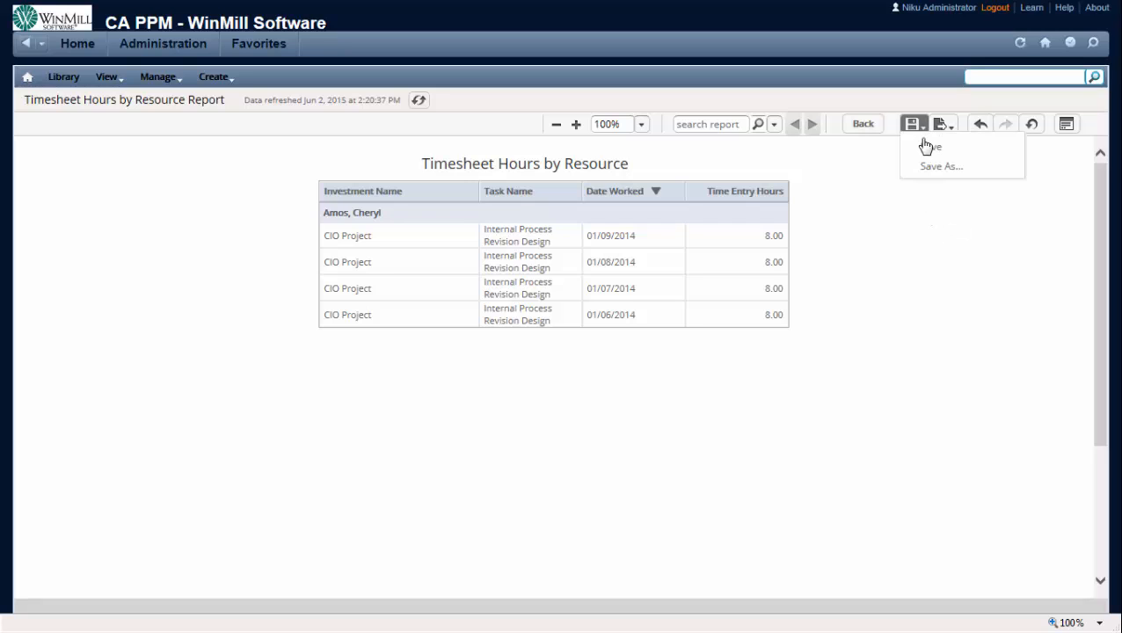
scroll(783, 239, down, 3)
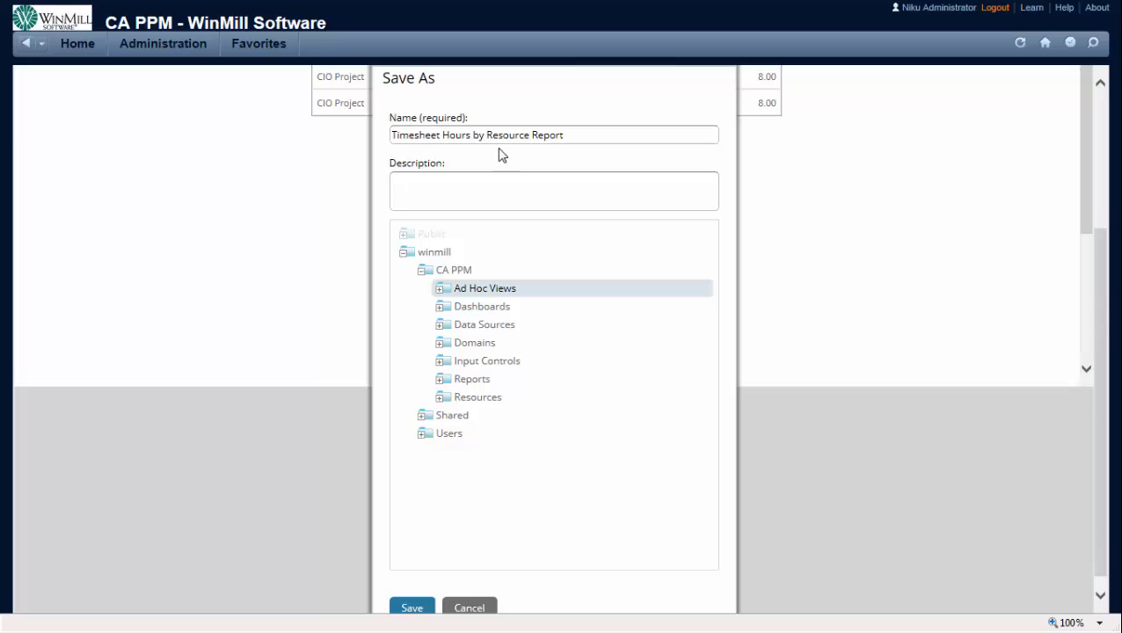
double_click(565, 136)
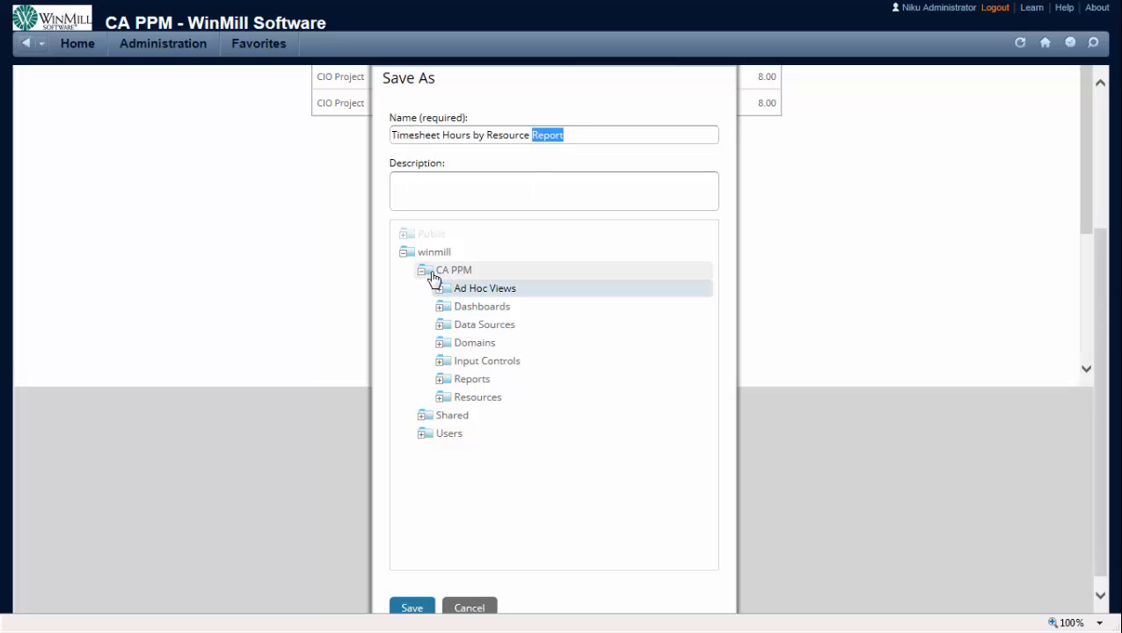
click(463, 385)
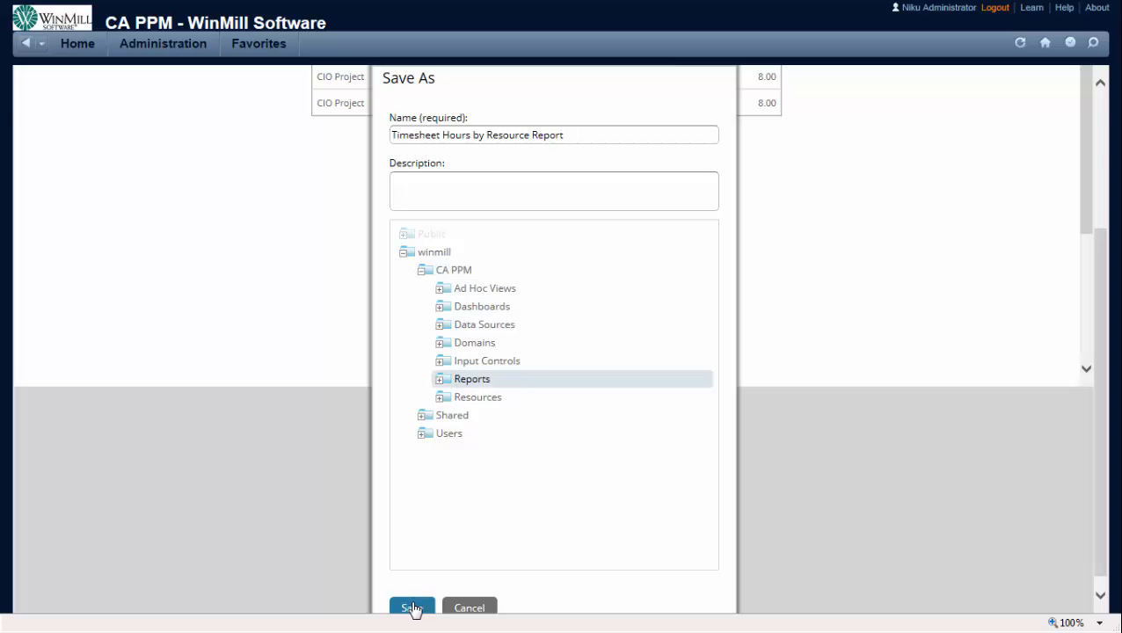
click(412, 608)
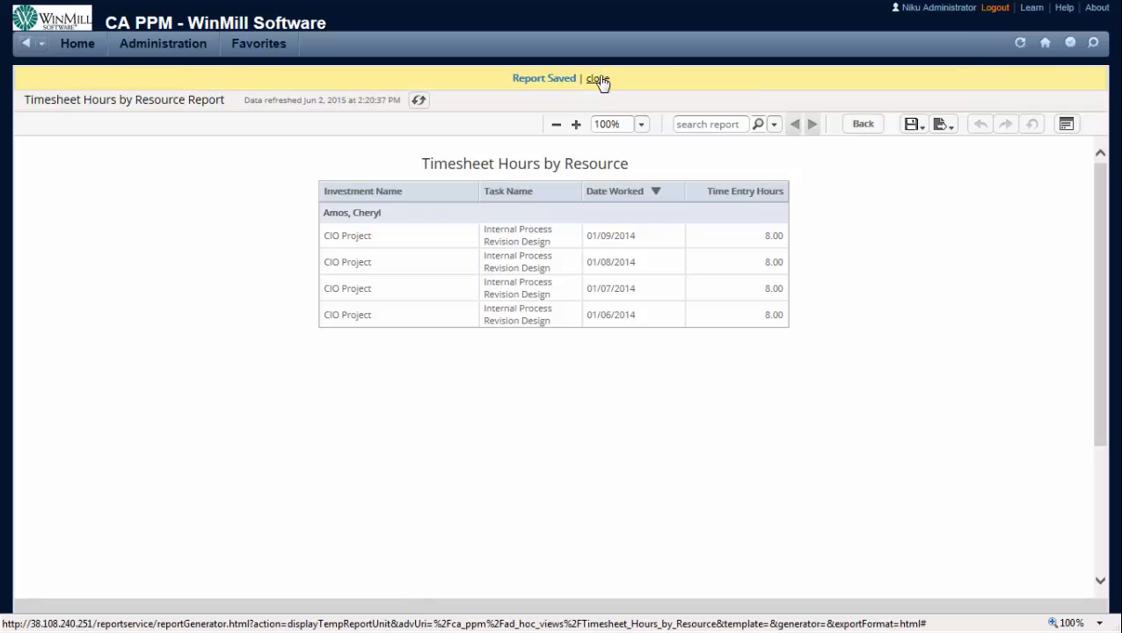
click(598, 80)
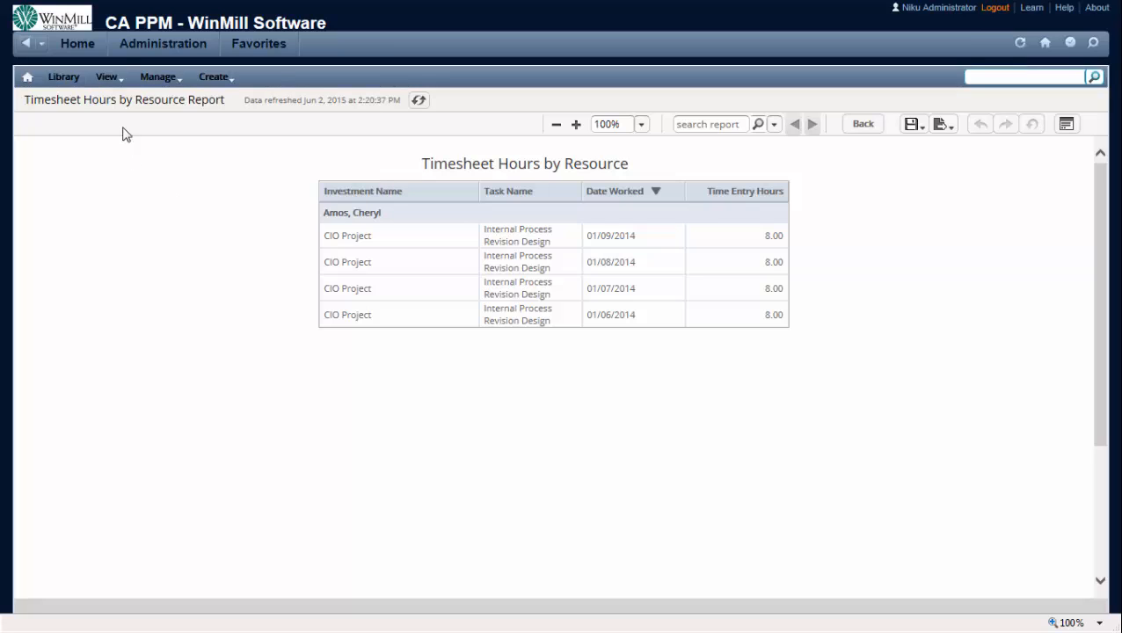
Open the repository's Reports folder and run the saved Timesheet Hours by Resource Report to view it.
click(108, 79)
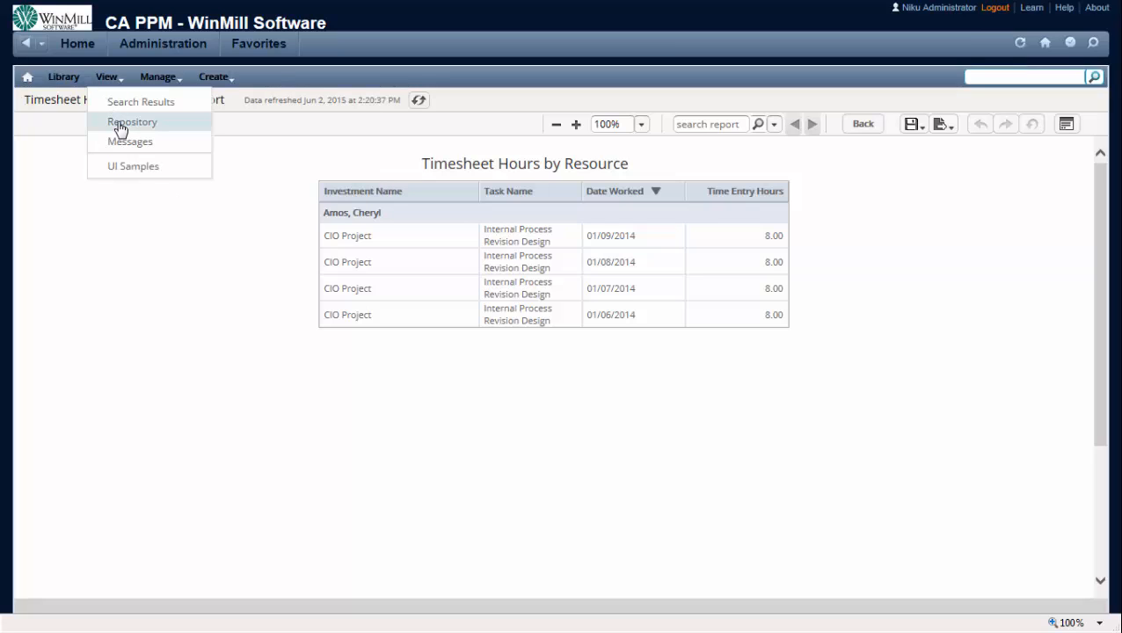
click(121, 127)
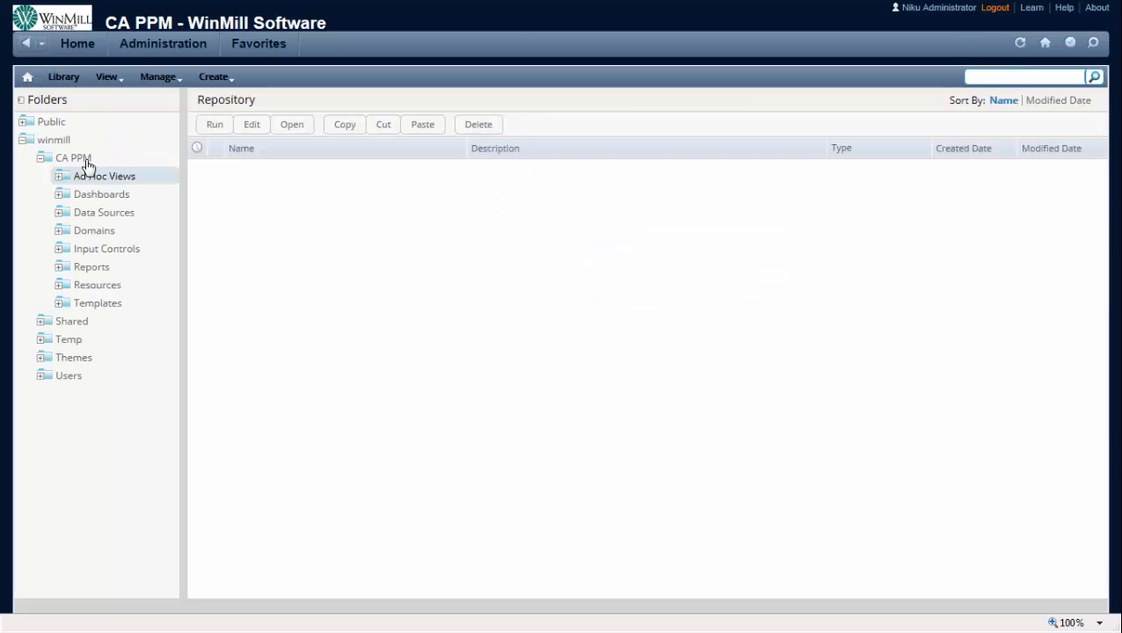
click(85, 268)
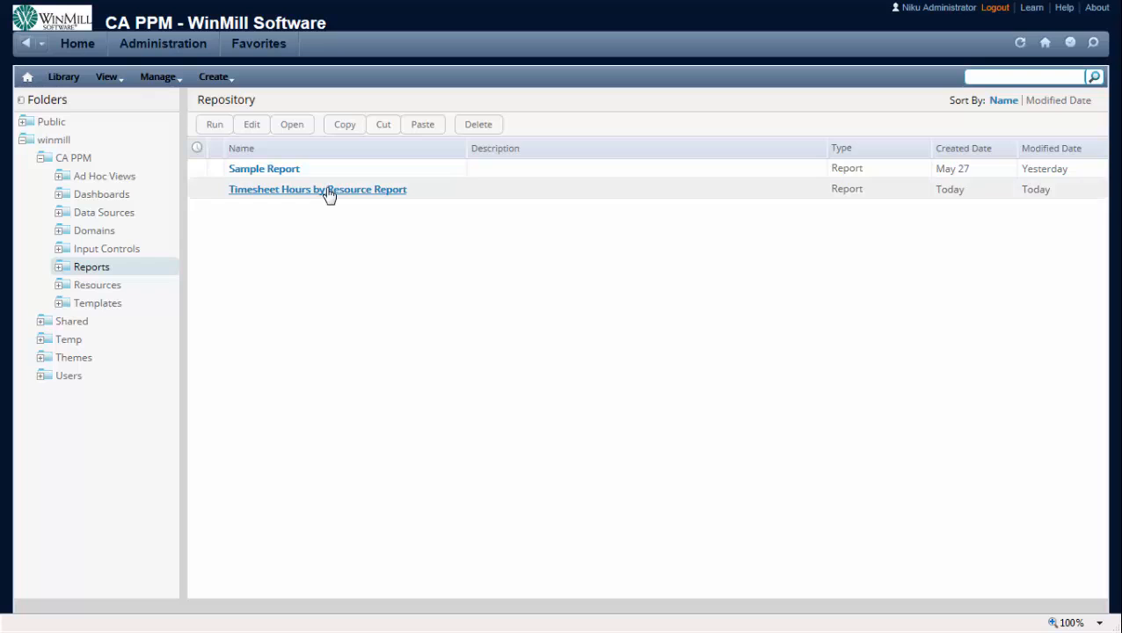
mouse_move(327, 194)
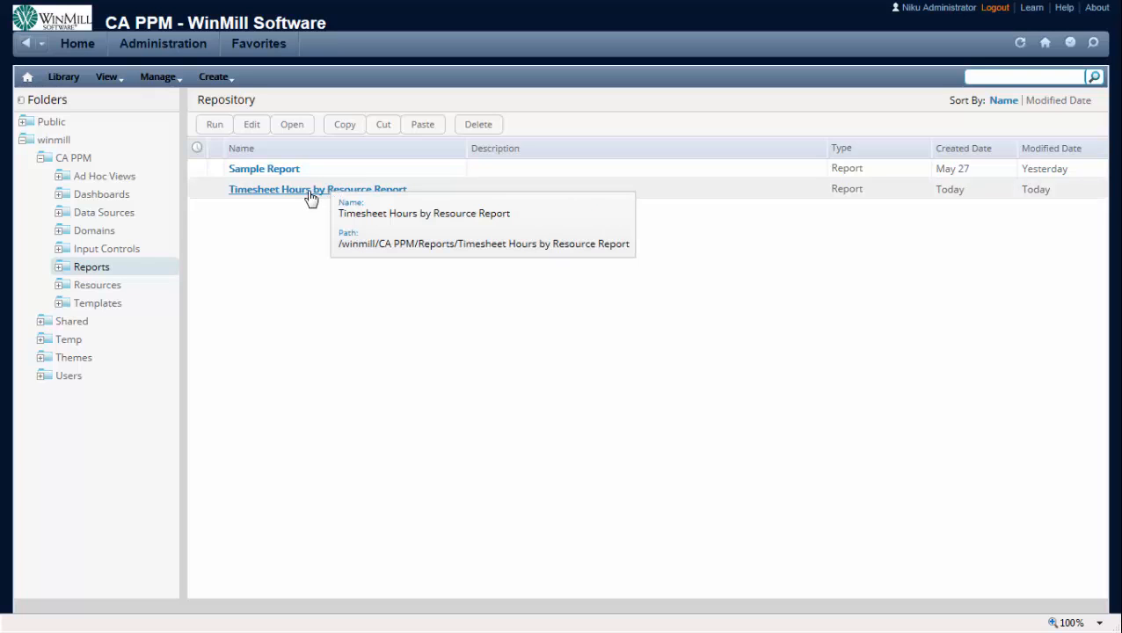
click(309, 197)
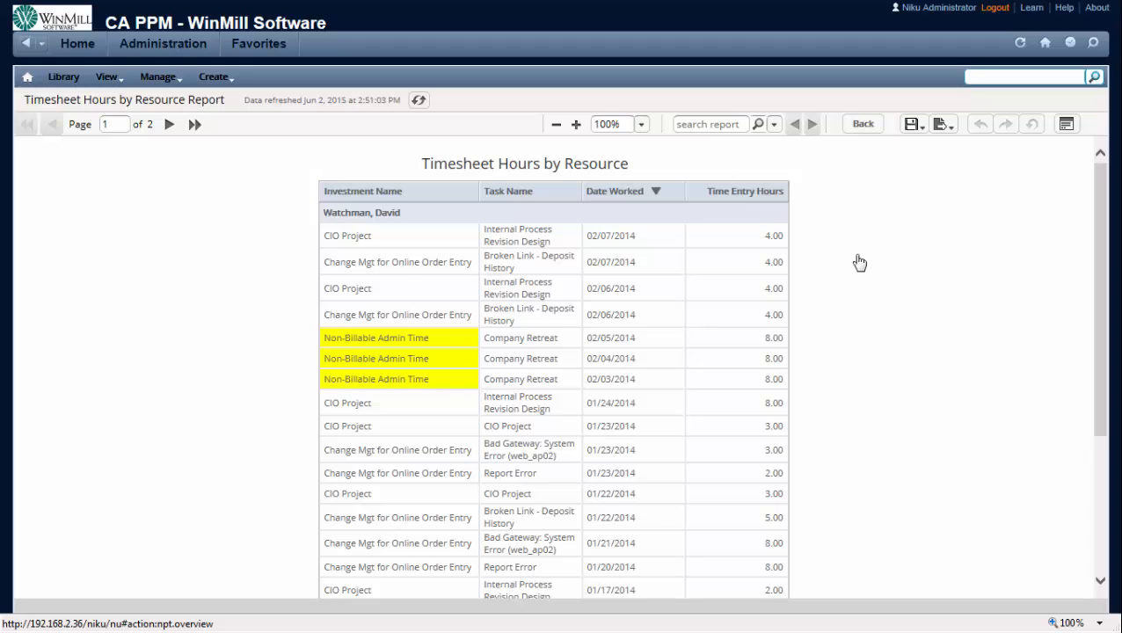
Switch to the PowerPoint slide show with the WinMill Software company overview.
key(alt+Tab)
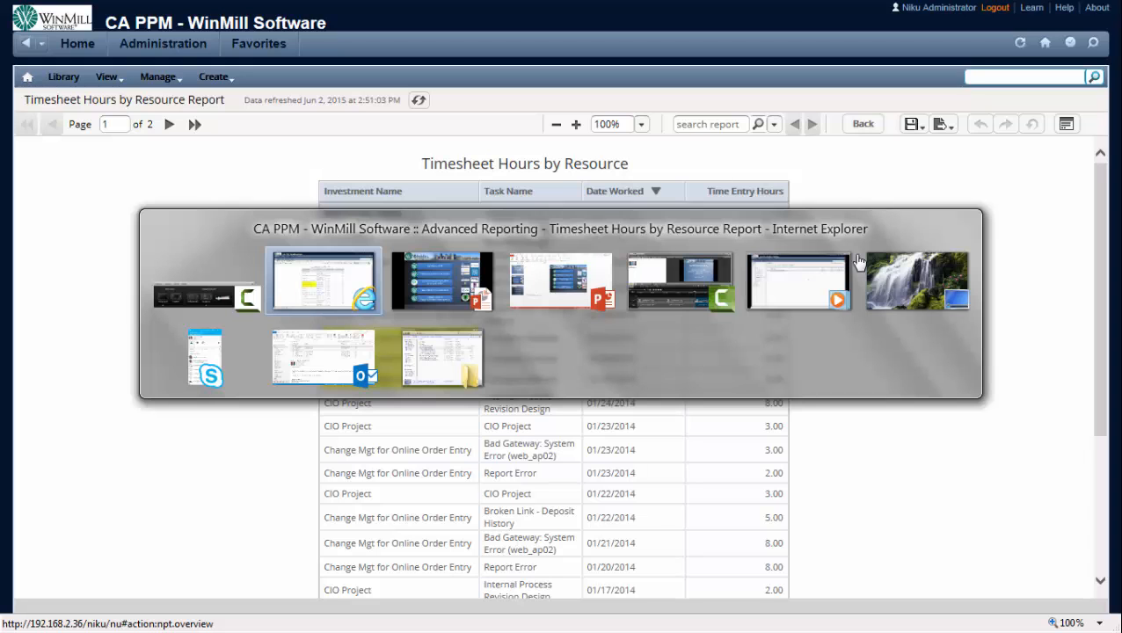
key(alt+Tab)
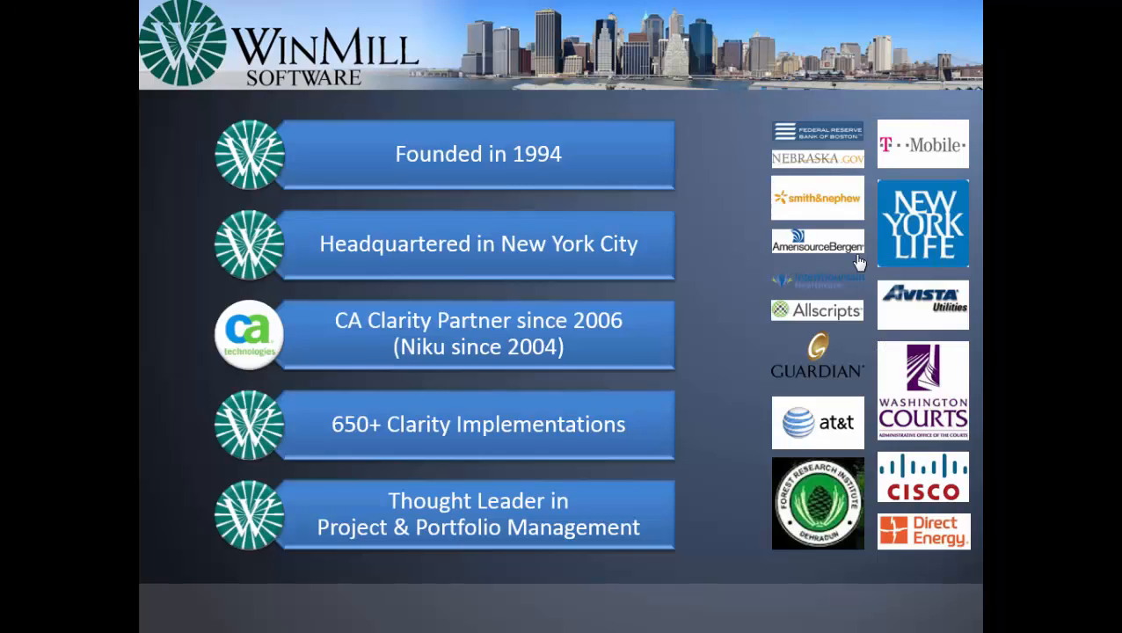